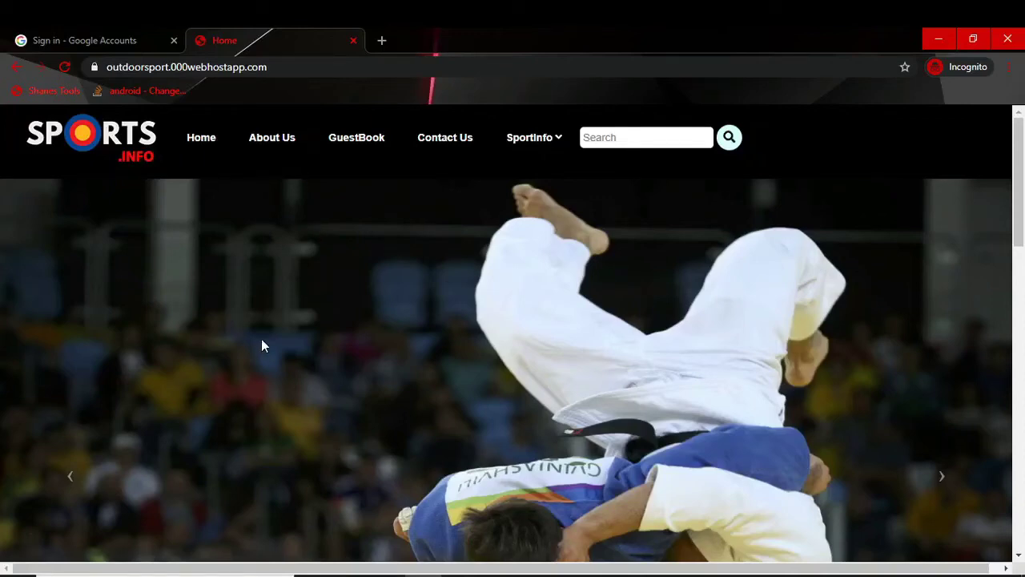
# Step: Sign in to Google with the saved autofilled account
pyautogui.scroll(-7, 246, 363)
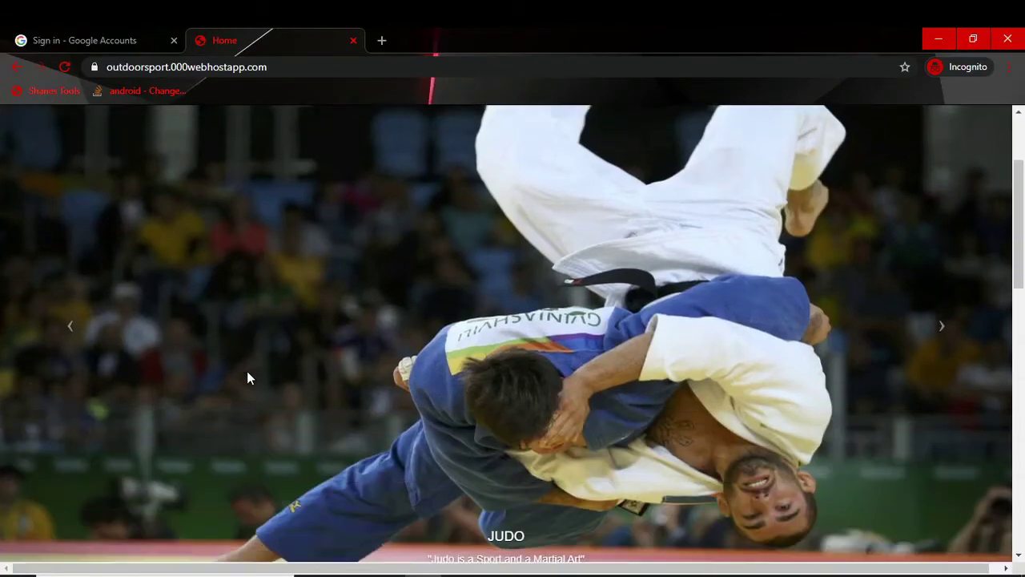
pyautogui.scroll(5, 245, 375)
pyautogui.scroll(2, 240, 385)
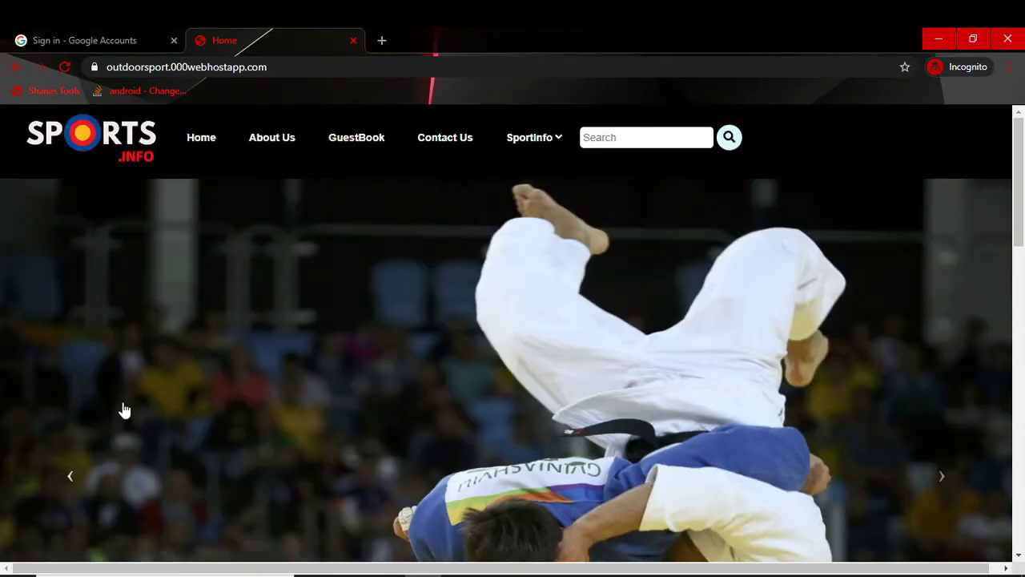
pyautogui.doubleClick(203, 66)
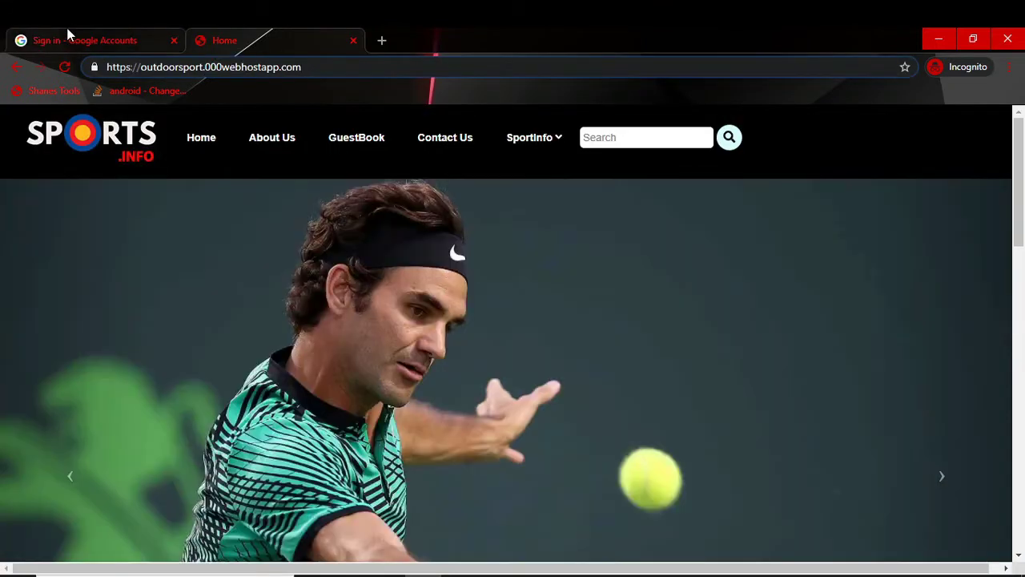
pyautogui.click(69, 38)
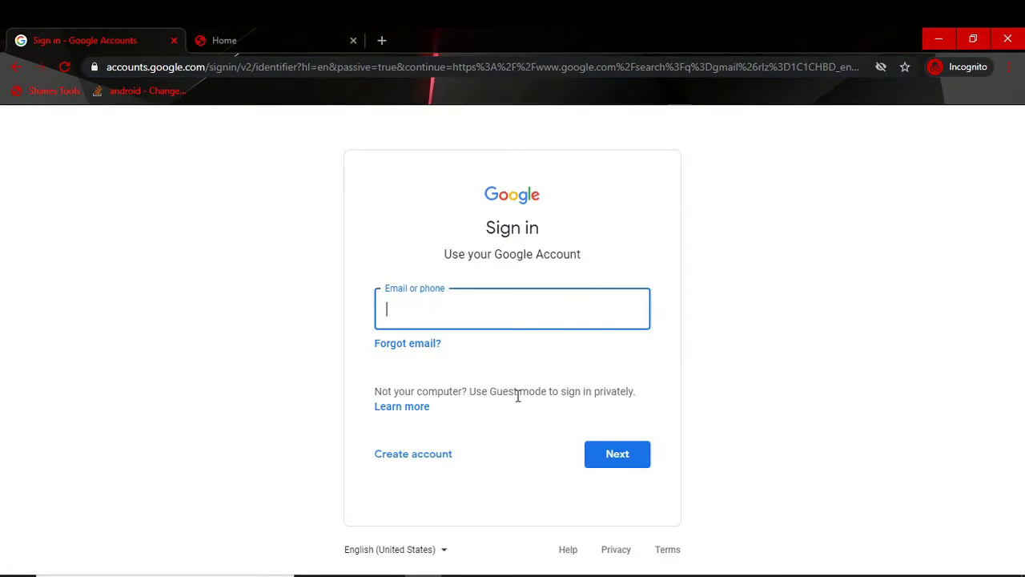
pyautogui.click(471, 309)
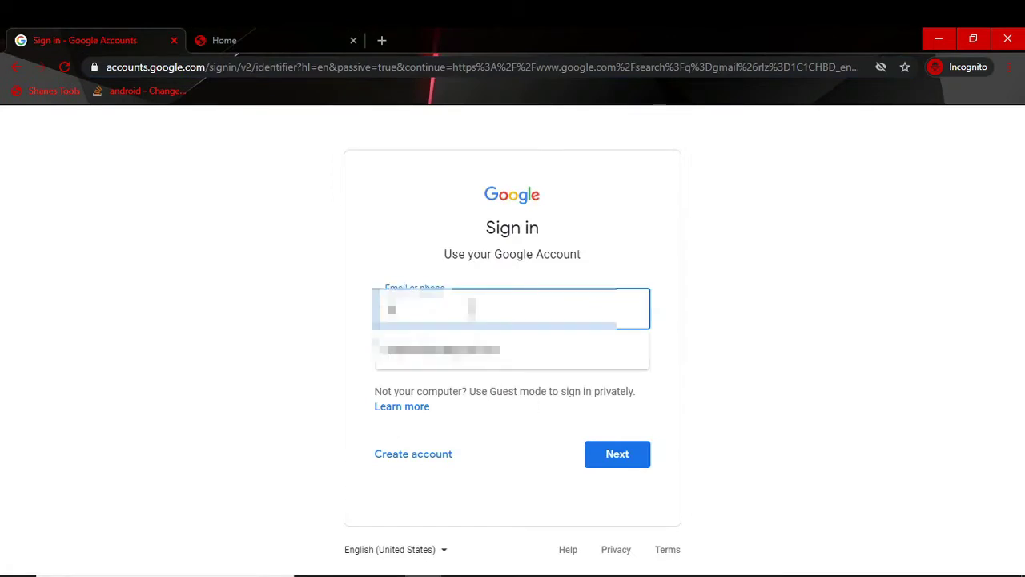
pyautogui.click(441, 349)
pyautogui.click(620, 454)
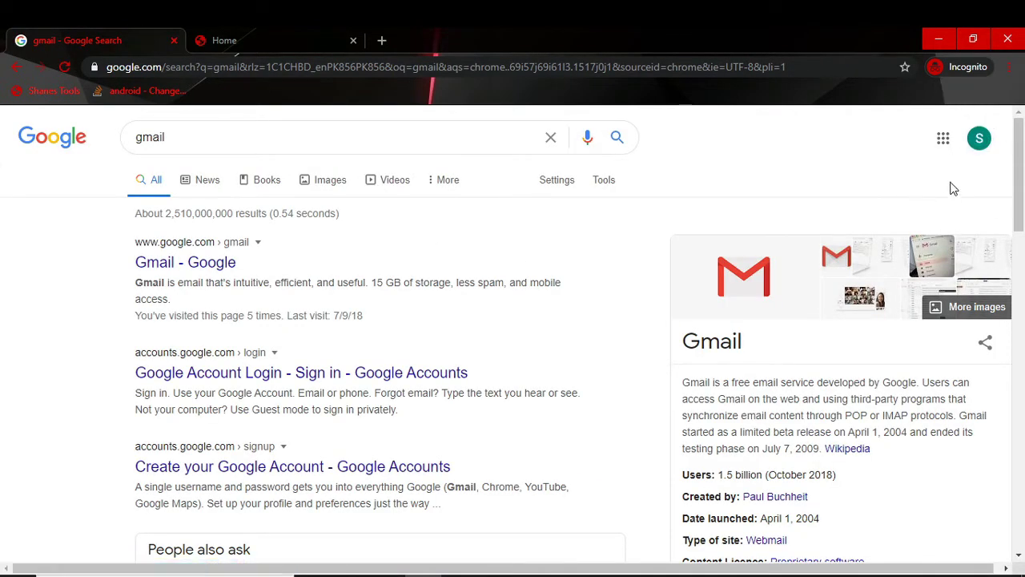
# Step: Replace the search with '000webhost' and open the 000Webhost result's homepage
pyautogui.doubleClick(159, 133)
pyautogui.write('000')
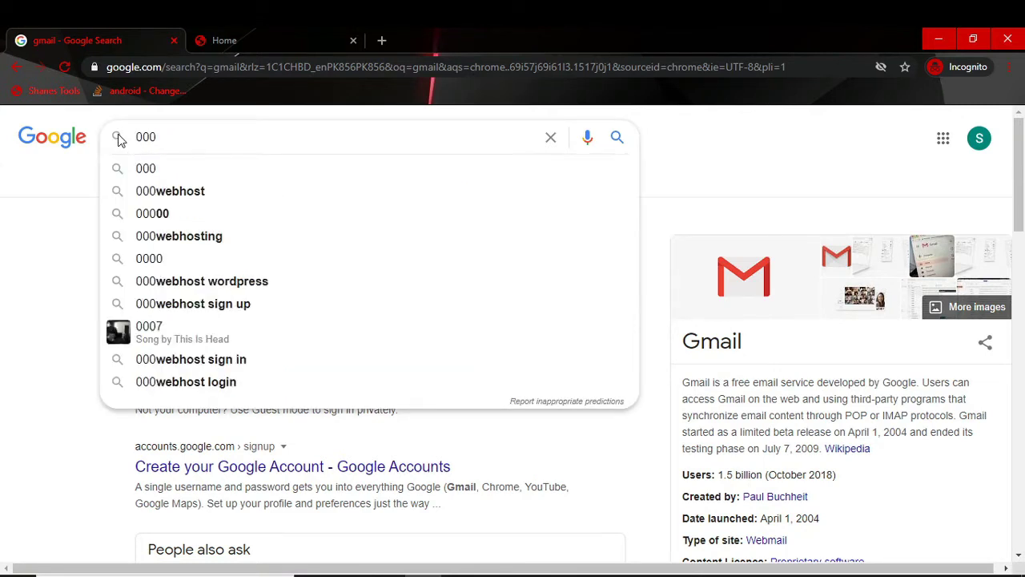
pyautogui.write('web')
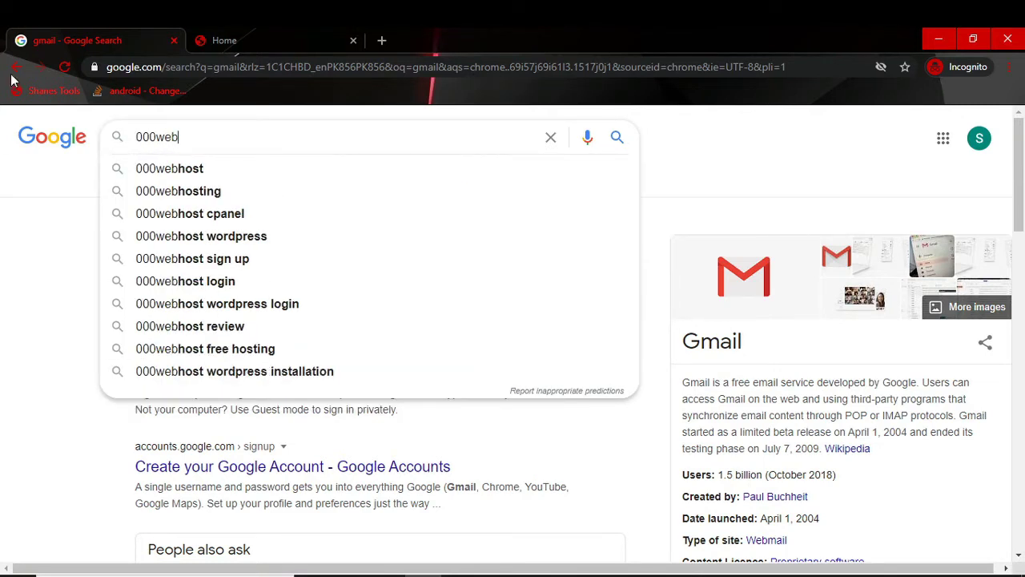
pyautogui.click(152, 167)
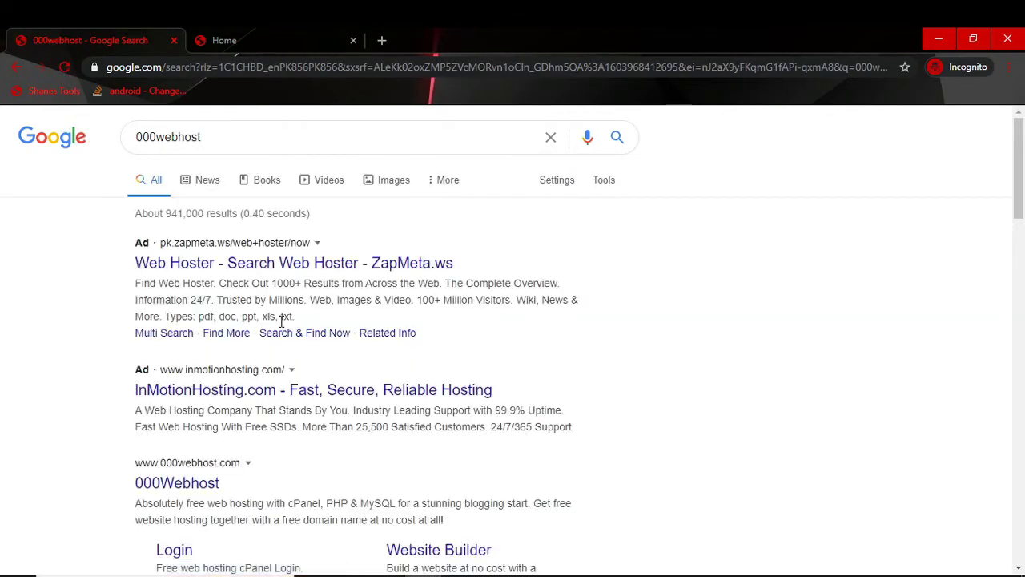
pyautogui.scroll(-2, 184, 352)
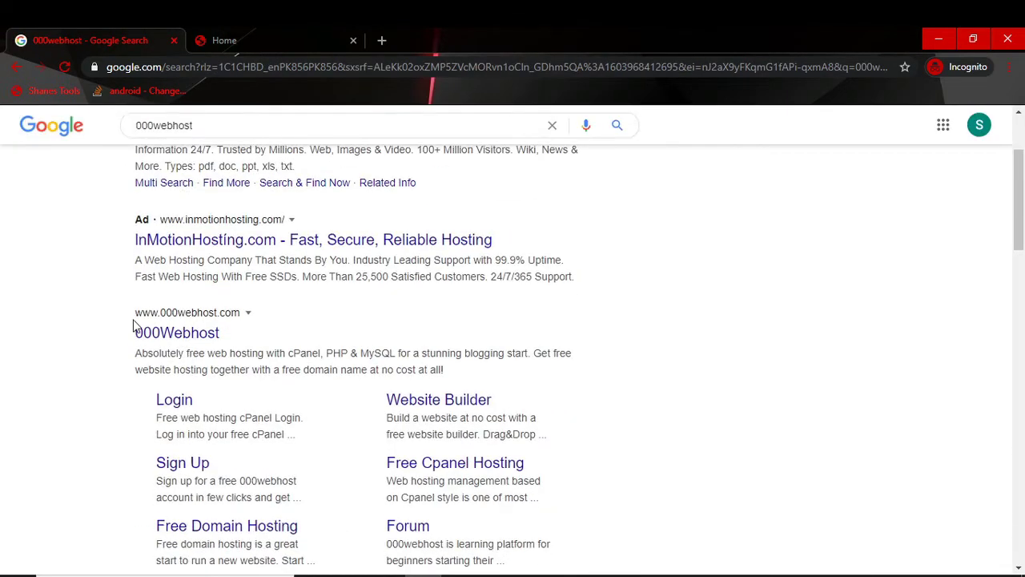
pyautogui.click(232, 327)
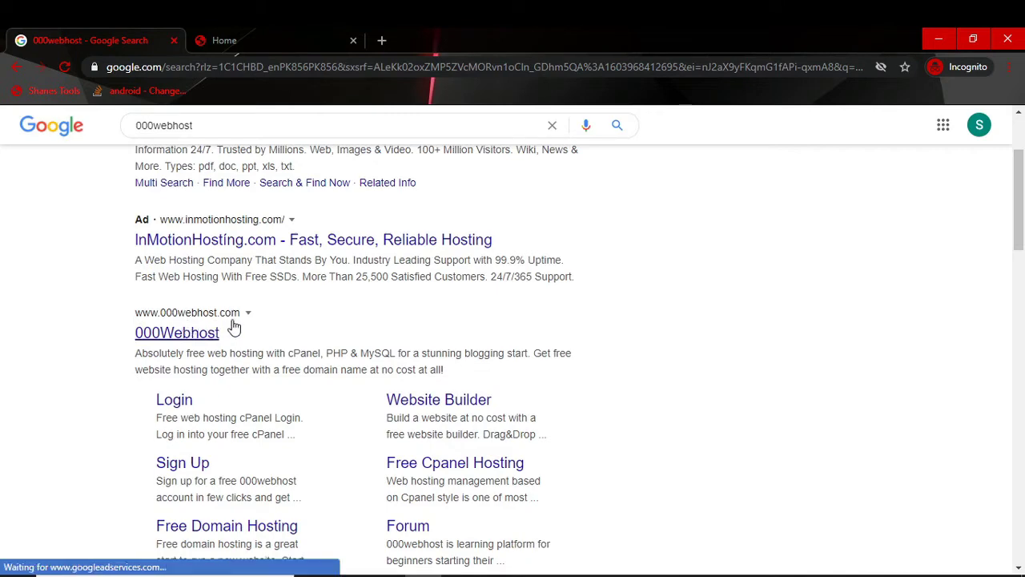
pyautogui.click(179, 333)
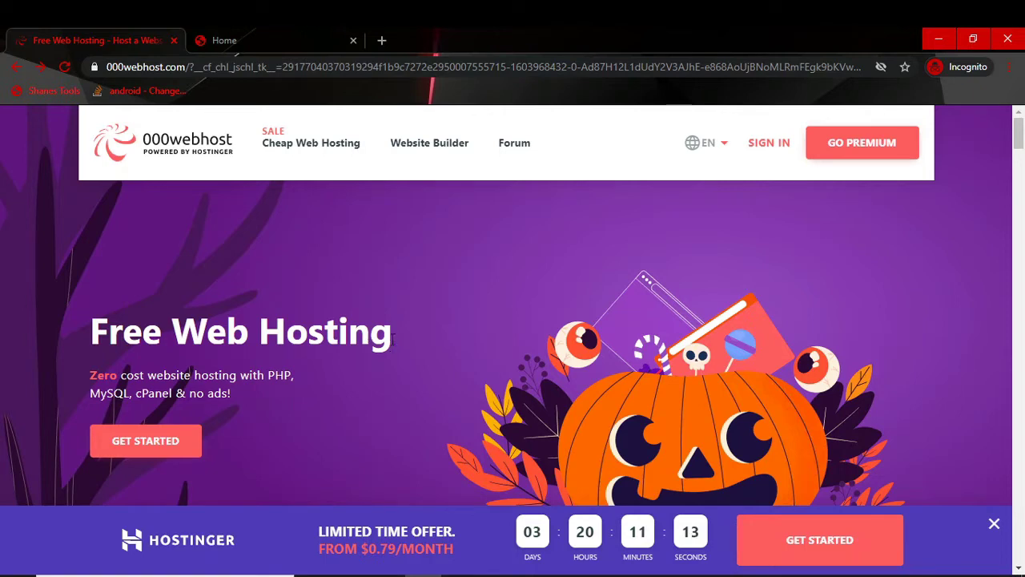
pyautogui.click(252, 36)
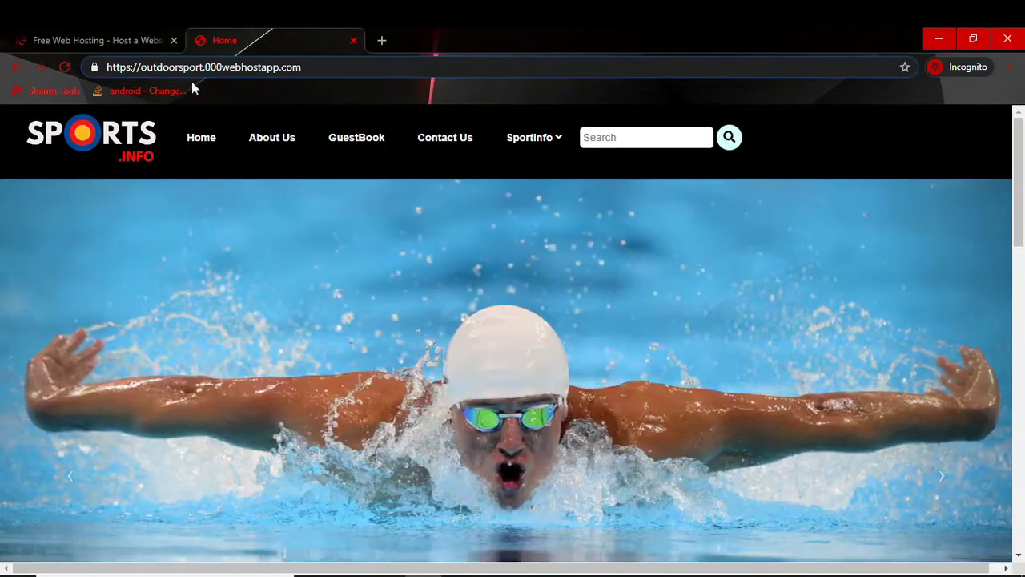
pyautogui.doubleClick(236, 66)
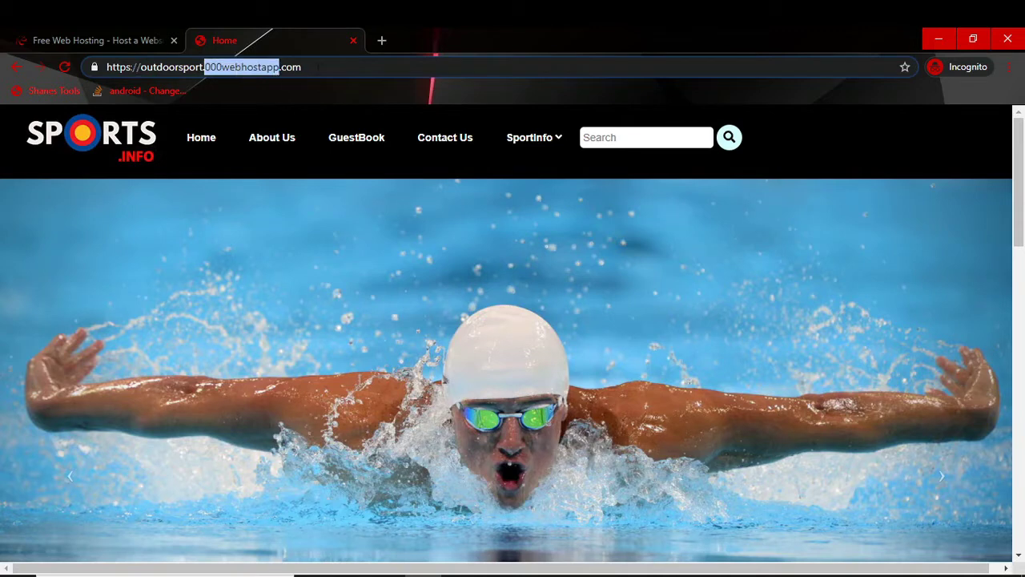
pyautogui.moveTo(318, 68); pyautogui.dragTo(107, 67)
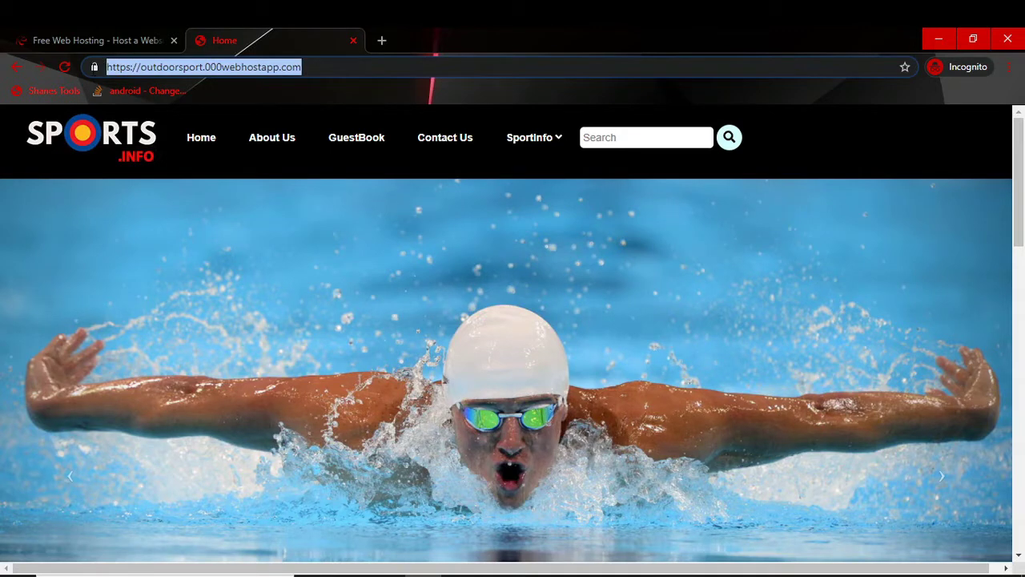
pyautogui.doubleClick(157, 67)
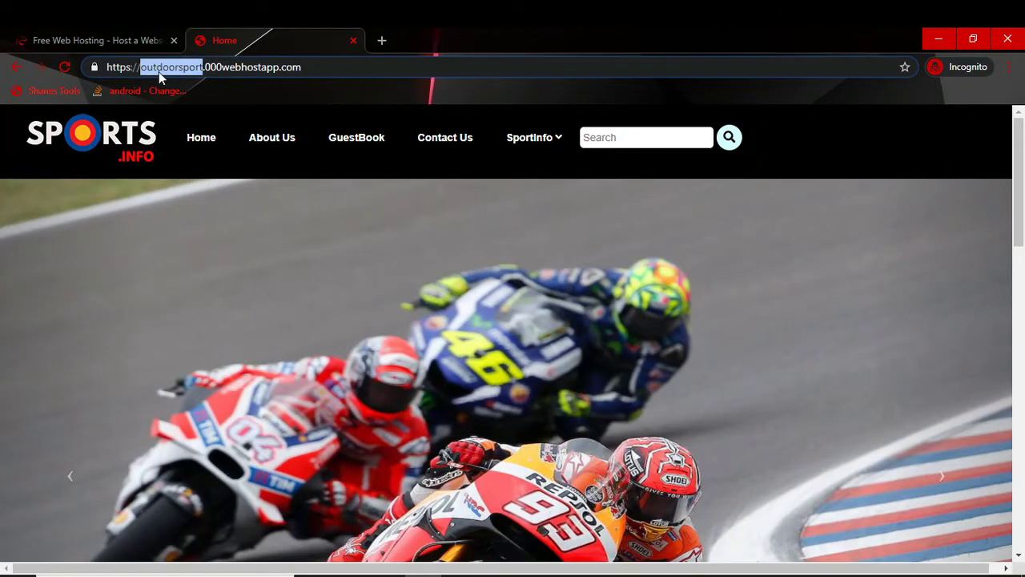
pyautogui.doubleClick(222, 68)
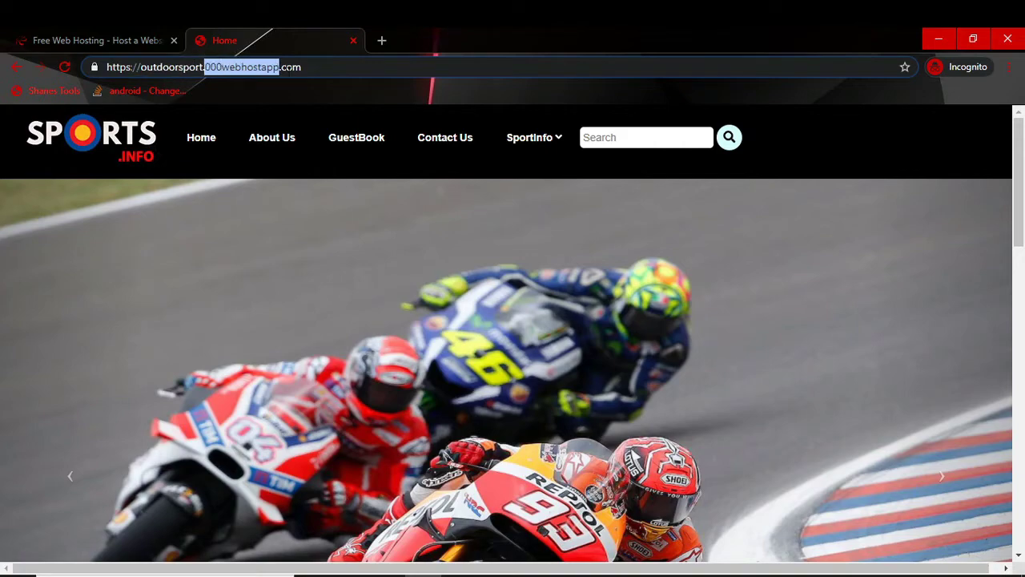
pyautogui.click(53, 29)
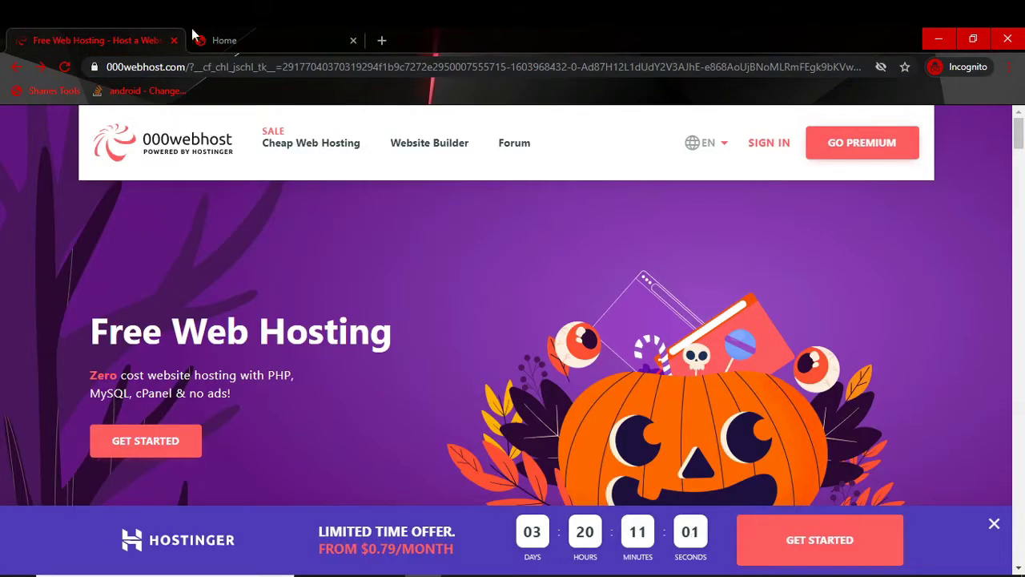
pyautogui.click(221, 32)
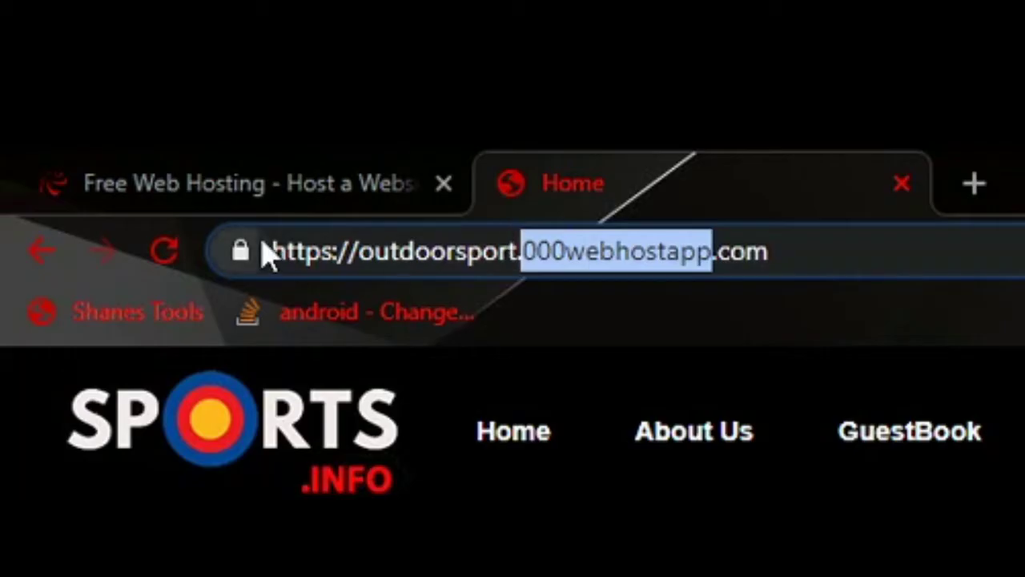
pyautogui.doubleClick(416, 253)
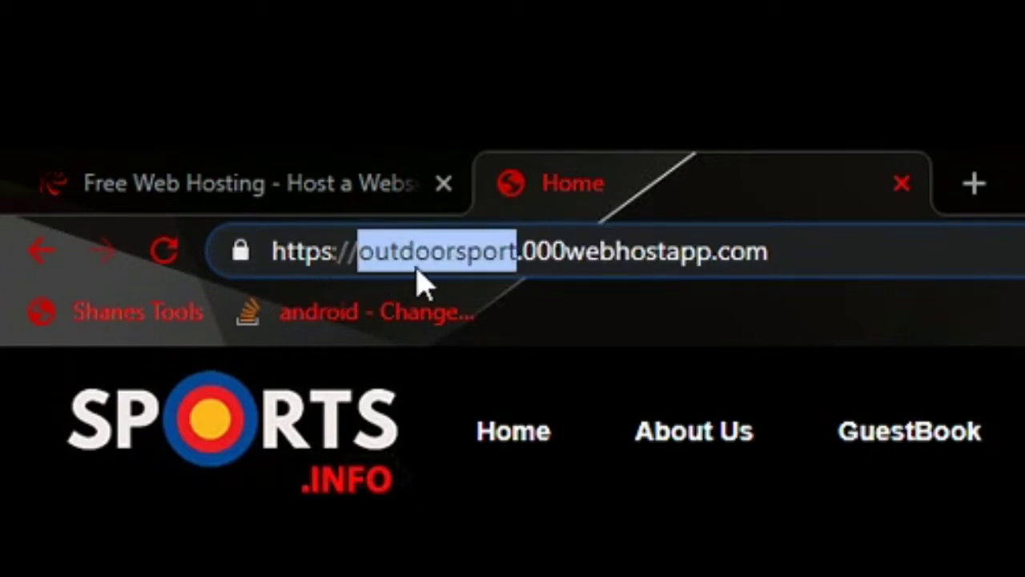
pyautogui.doubleClick(569, 252)
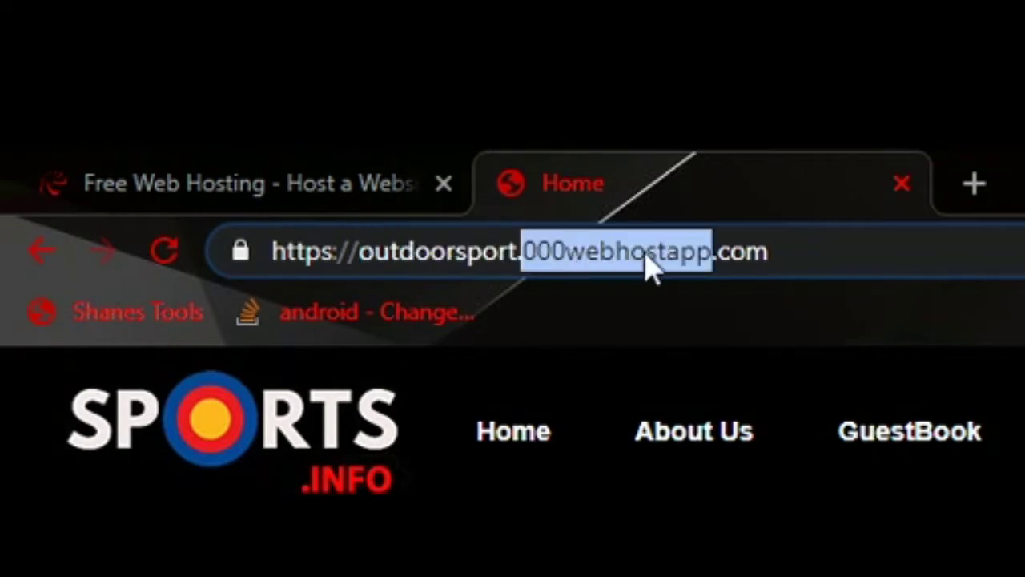
pyautogui.doubleClick(742, 251)
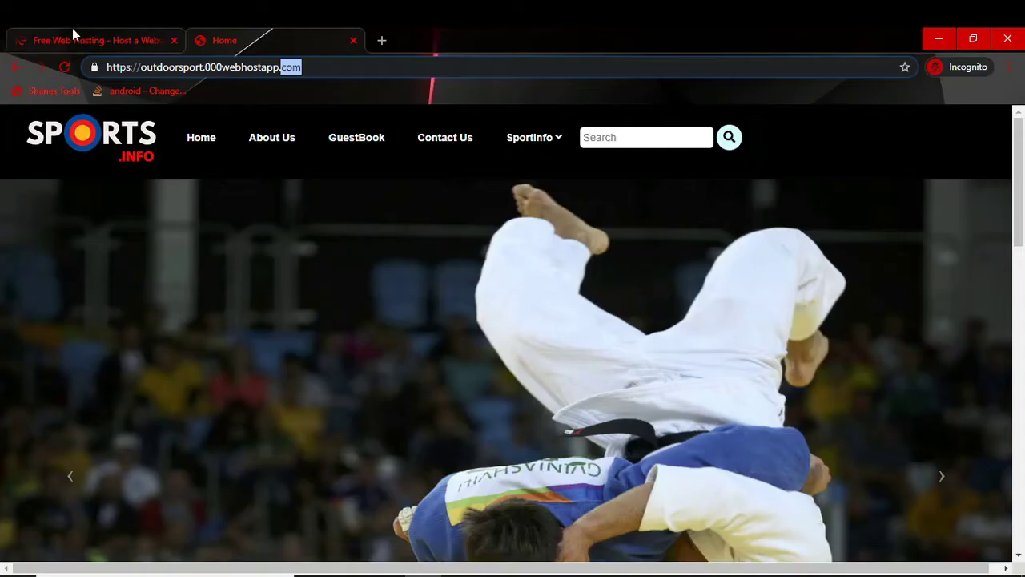
pyautogui.click(184, 157)
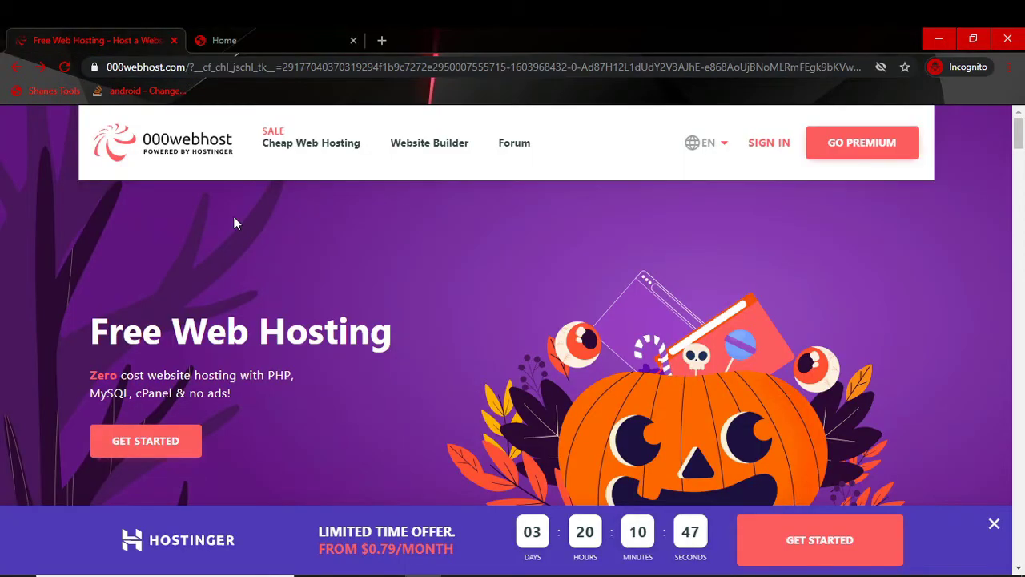
# Step: Close the Hostinger banner and log in to 000webhost with another Google account
pyautogui.click(762, 142)
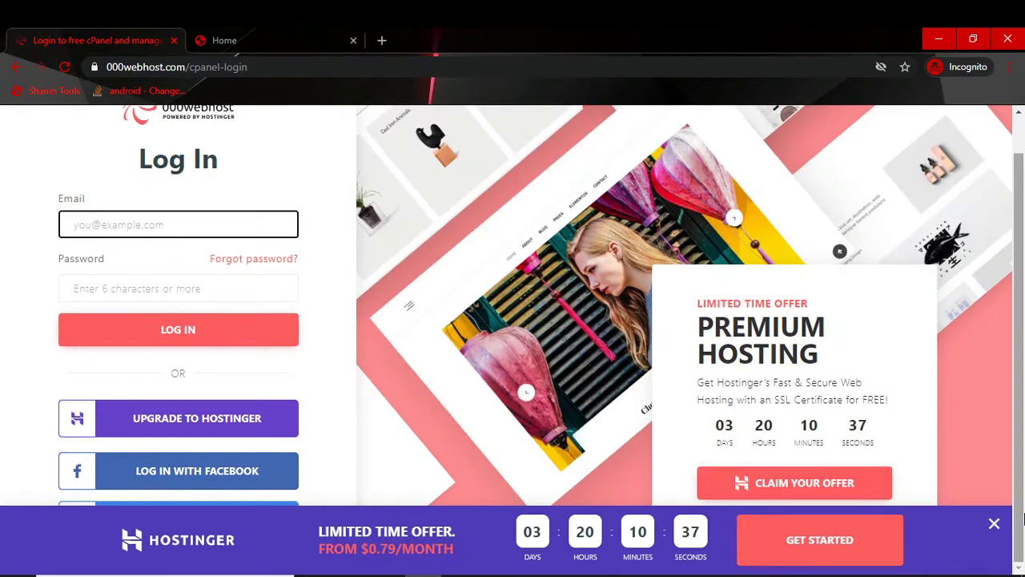
pyautogui.click(994, 523)
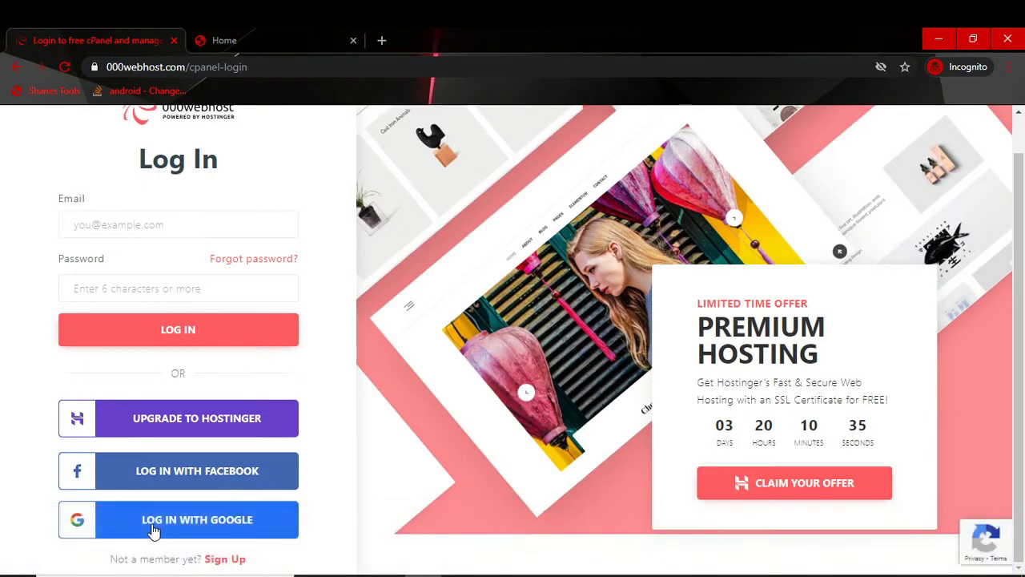
pyautogui.click(200, 525)
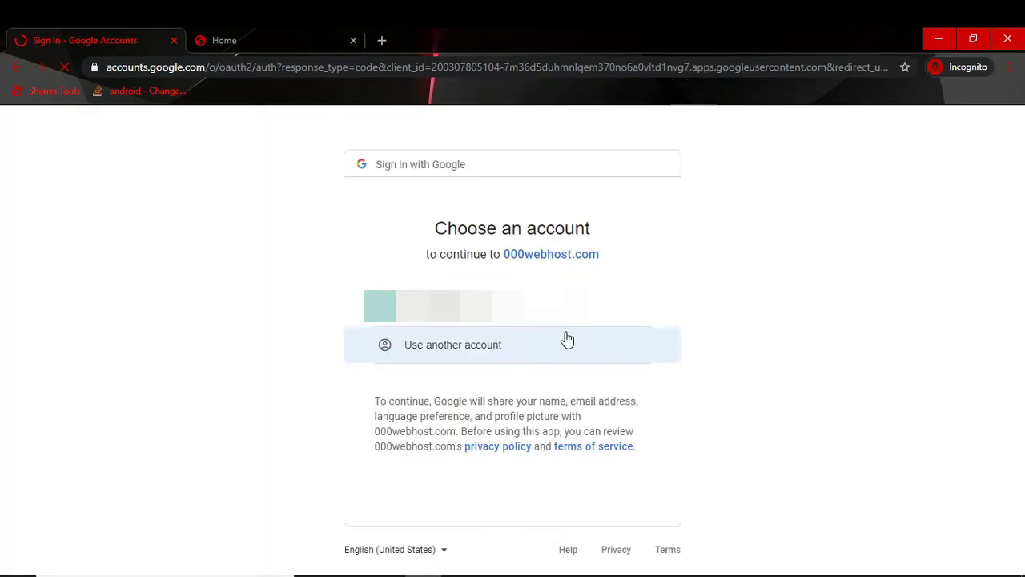
pyautogui.click(453, 333)
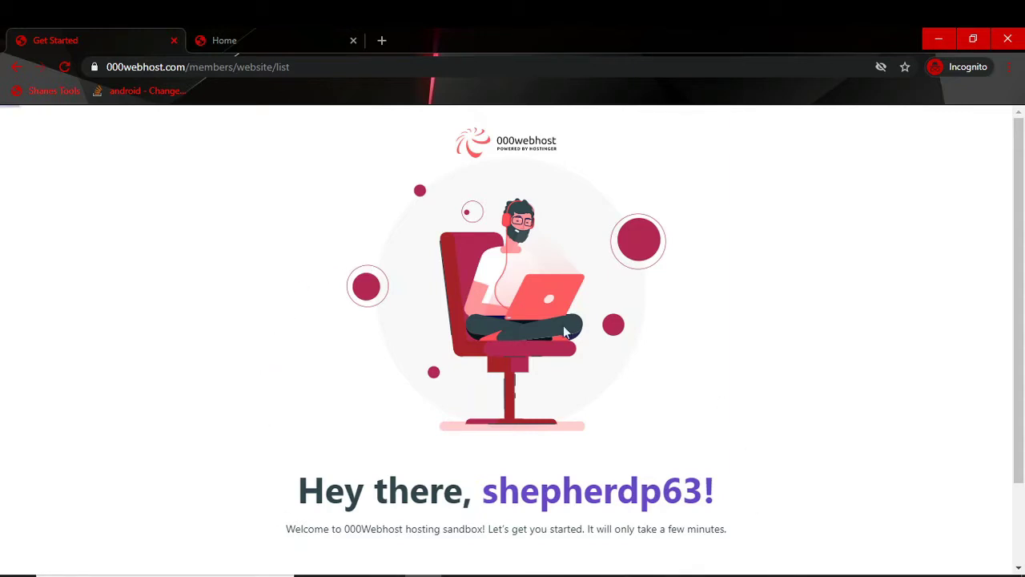
pyautogui.scroll(-1, 272, 409)
pyautogui.scroll(-1, 272, 409)
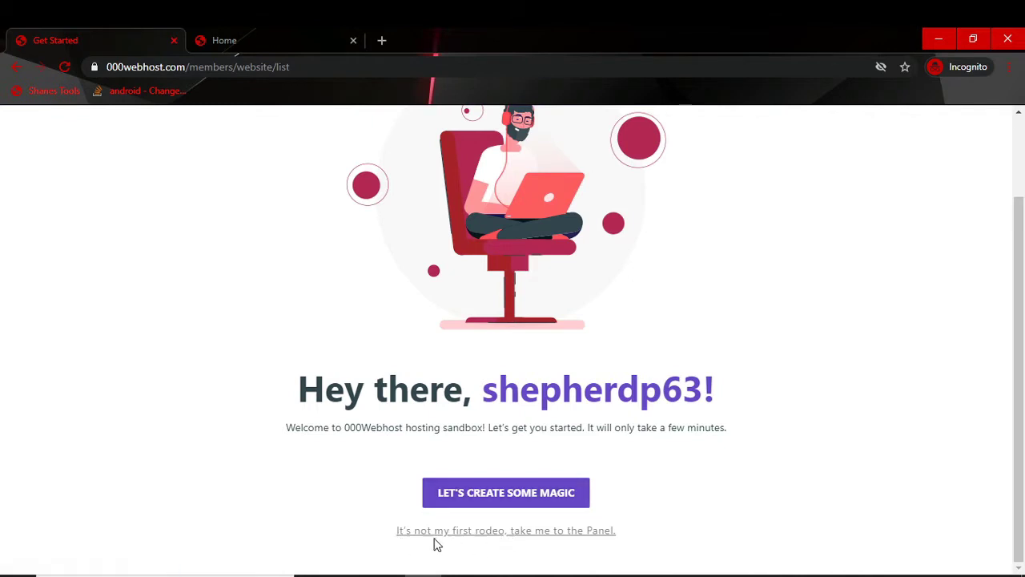
# Step: Start a new website, entering the name 'sports' and a custom site password
pyautogui.click(600, 543)
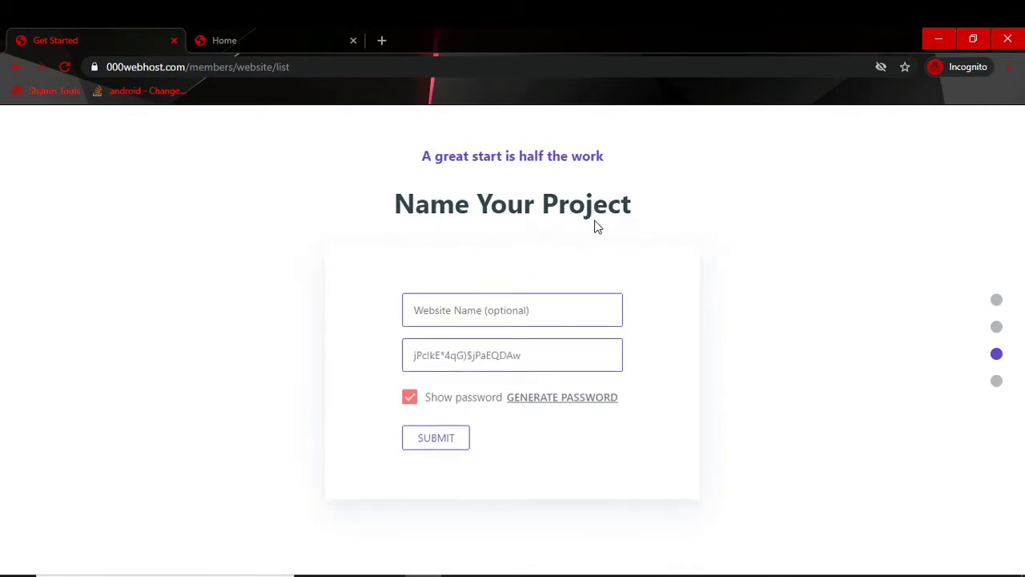
pyautogui.click(524, 312)
pyautogui.click(890, 273)
pyautogui.click(514, 311)
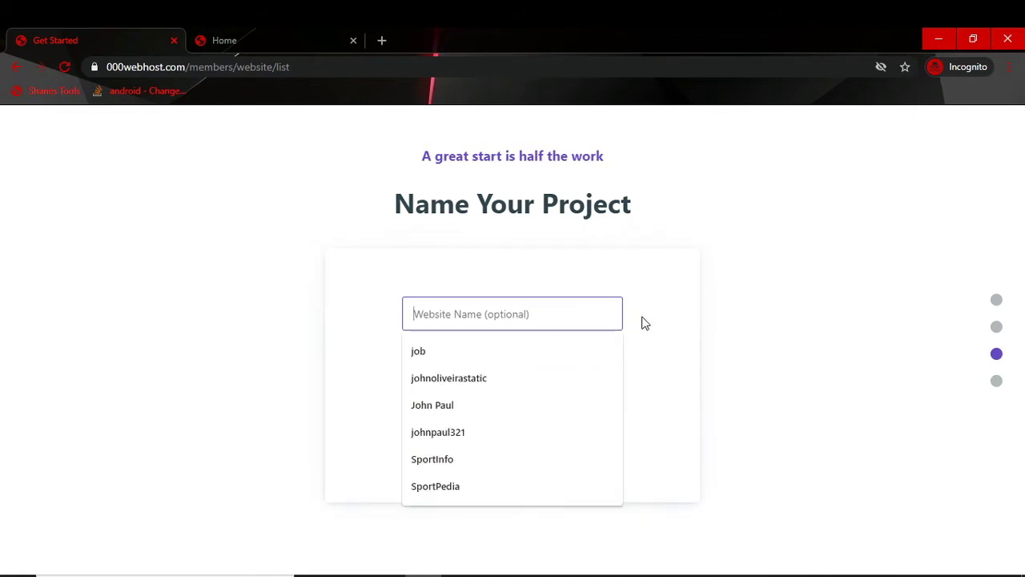
pyautogui.press('Escape')
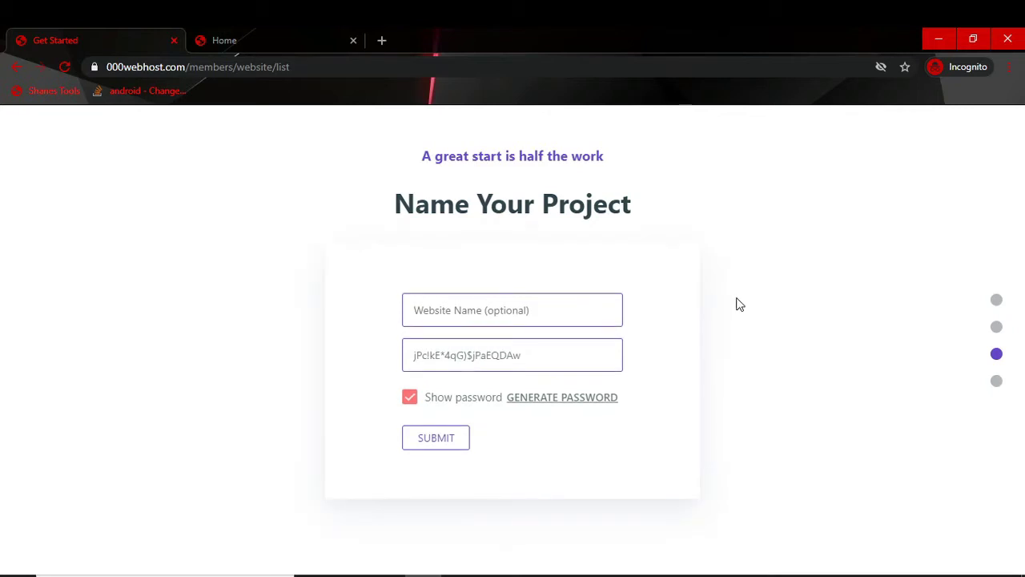
pyautogui.click(447, 310)
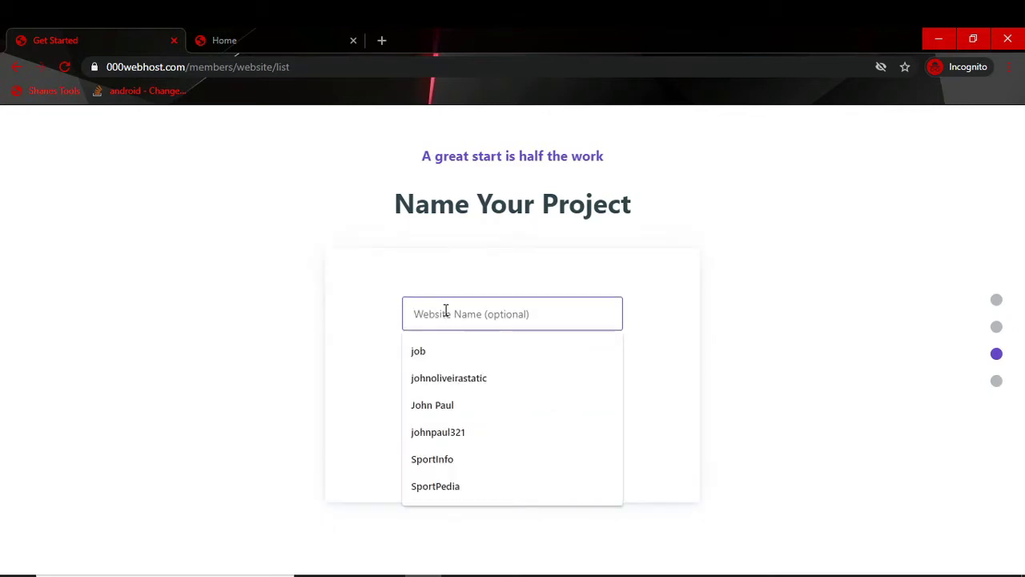
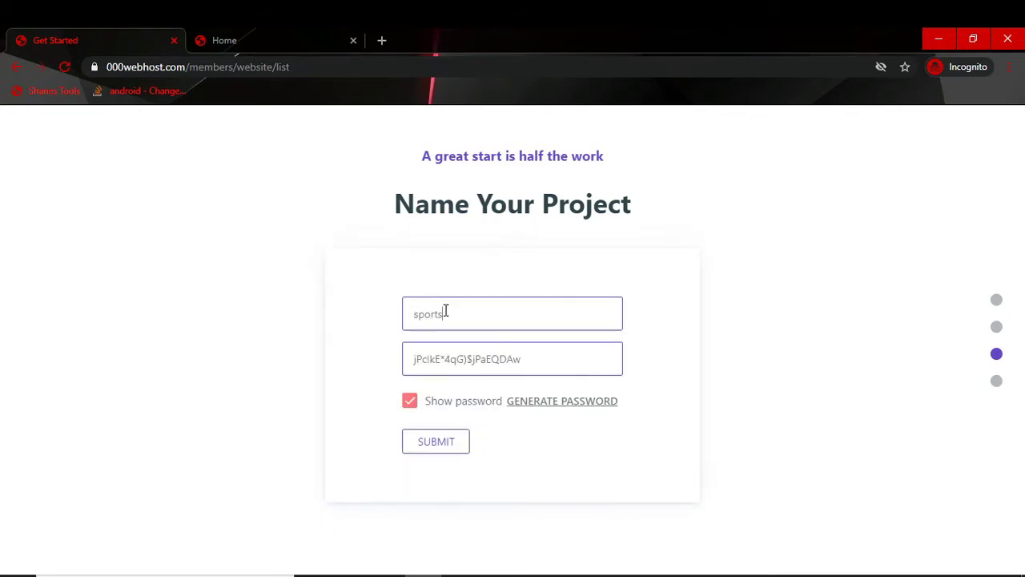
pyautogui.hotkey('ctrl', 'a')
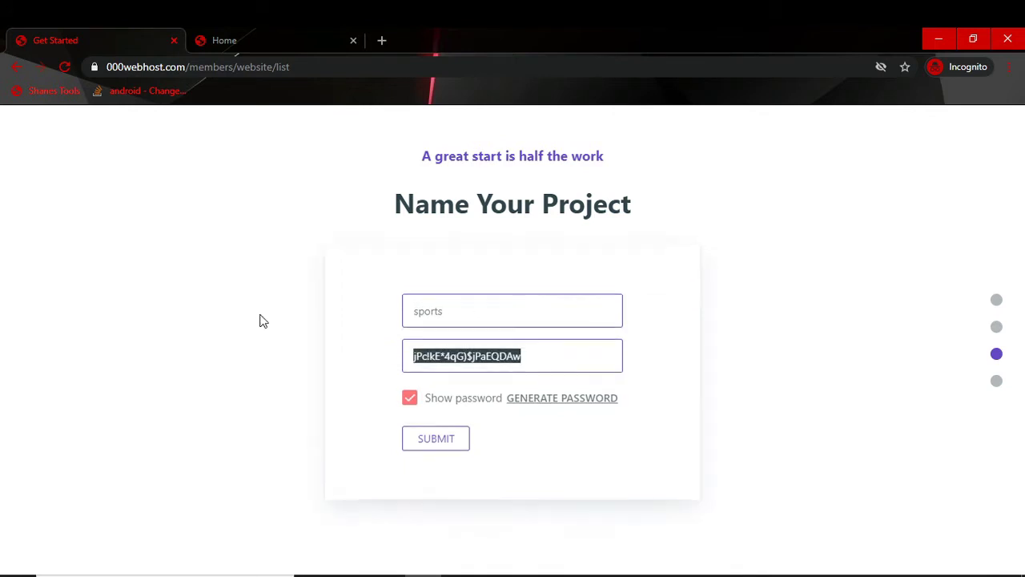
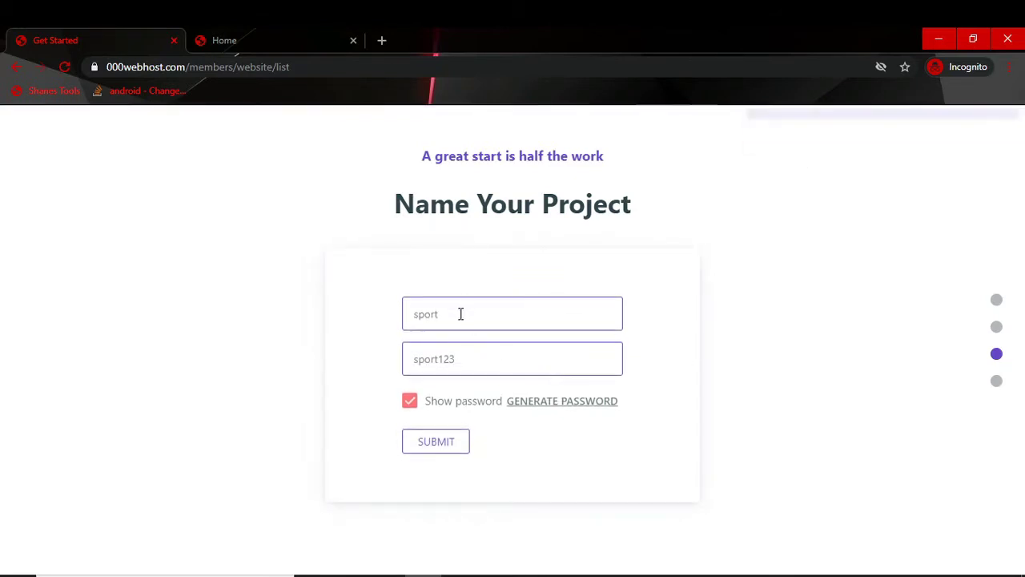
# Step: Rename the site to unique321 and submit, resubmitting after the name-exists error
pyautogui.doubleClick(410, 306)
pyautogui.moveTo(410, 306); pyautogui.dragTo(360, 304)
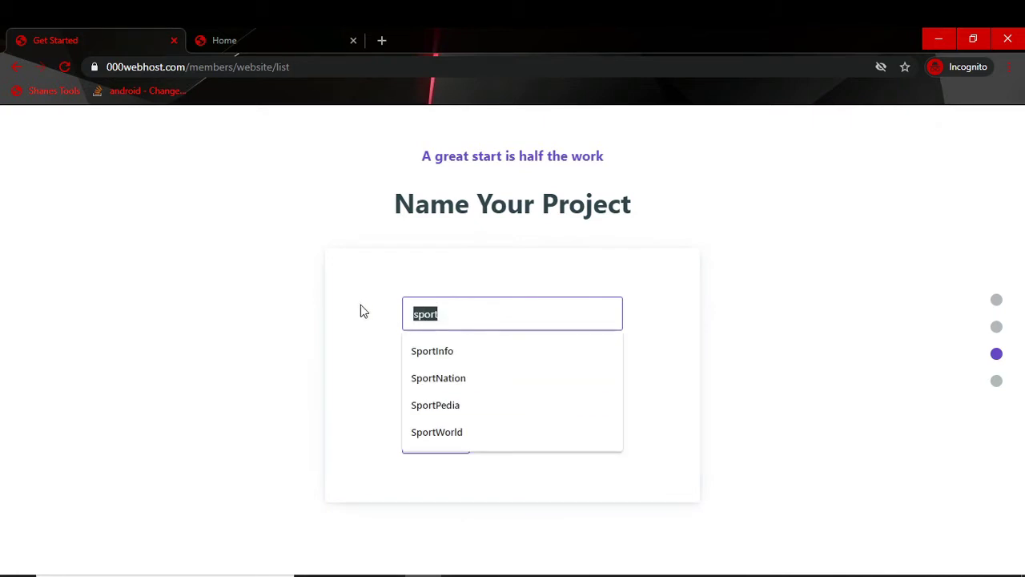
pyautogui.write('un')
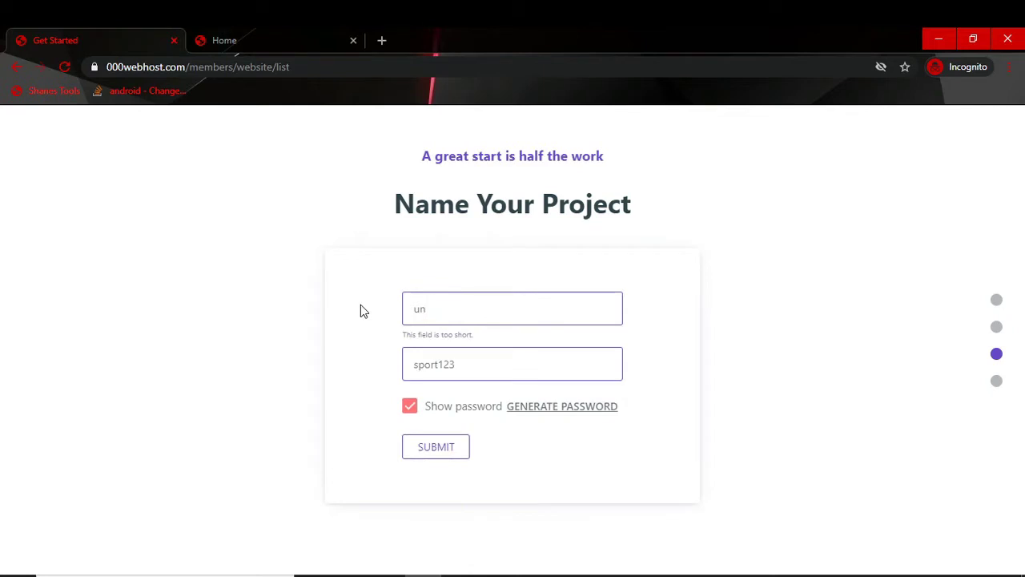
pyautogui.write('ique')
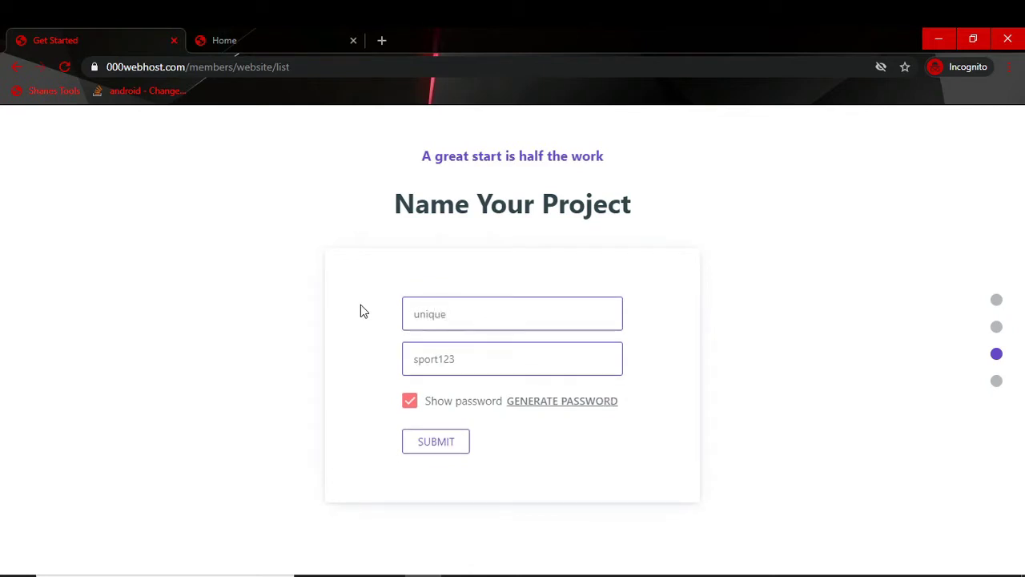
pyautogui.click(425, 439)
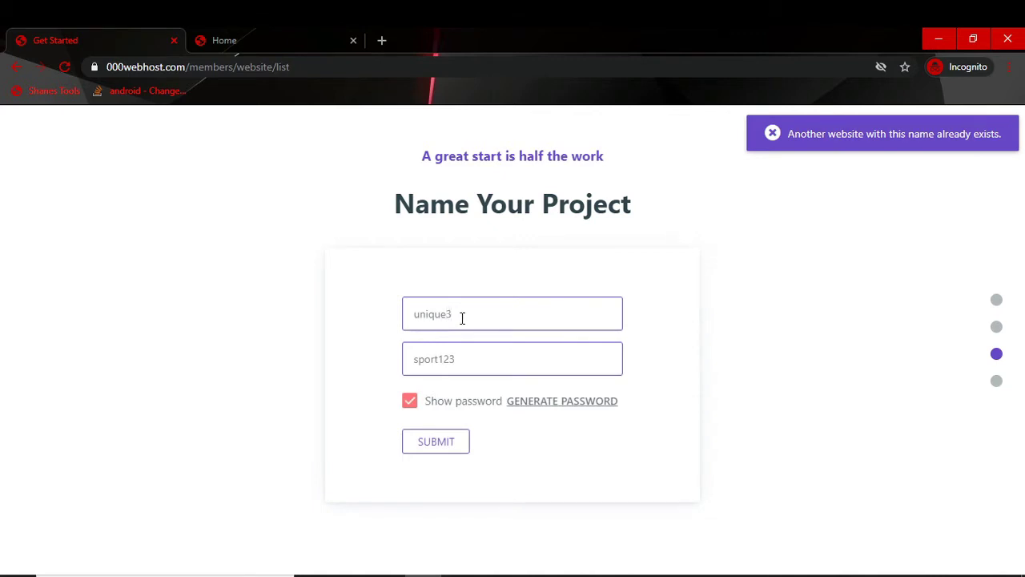
pyautogui.write('52')
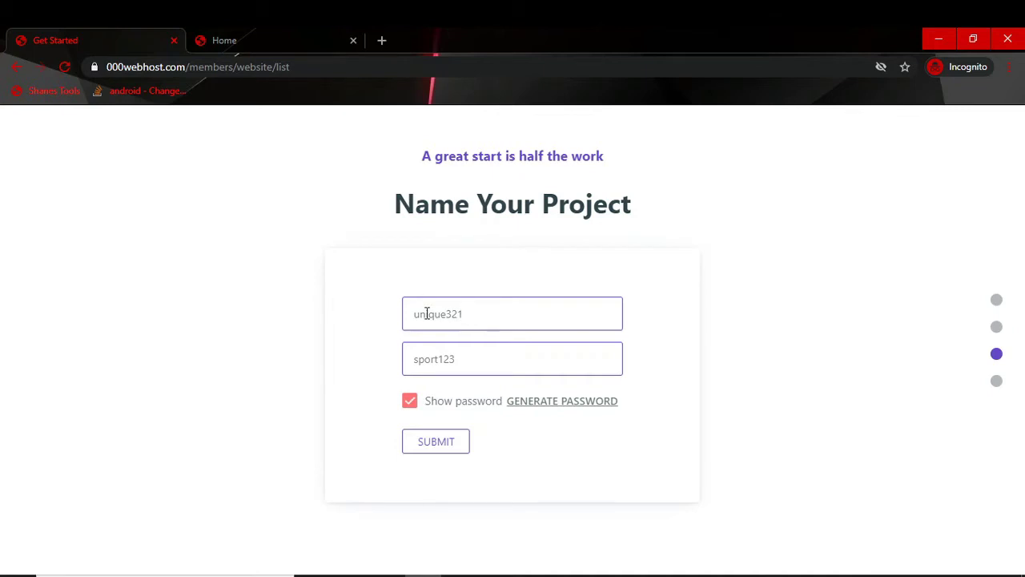
pyautogui.click(446, 442)
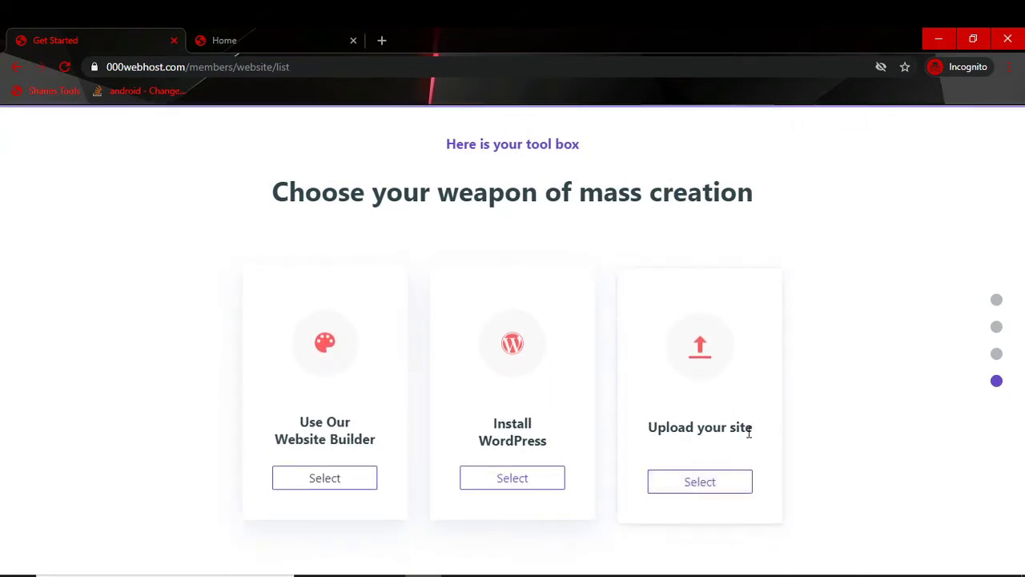
# Step: Choose Upload your site and open the public_html folder in File Manager
pyautogui.click(701, 483)
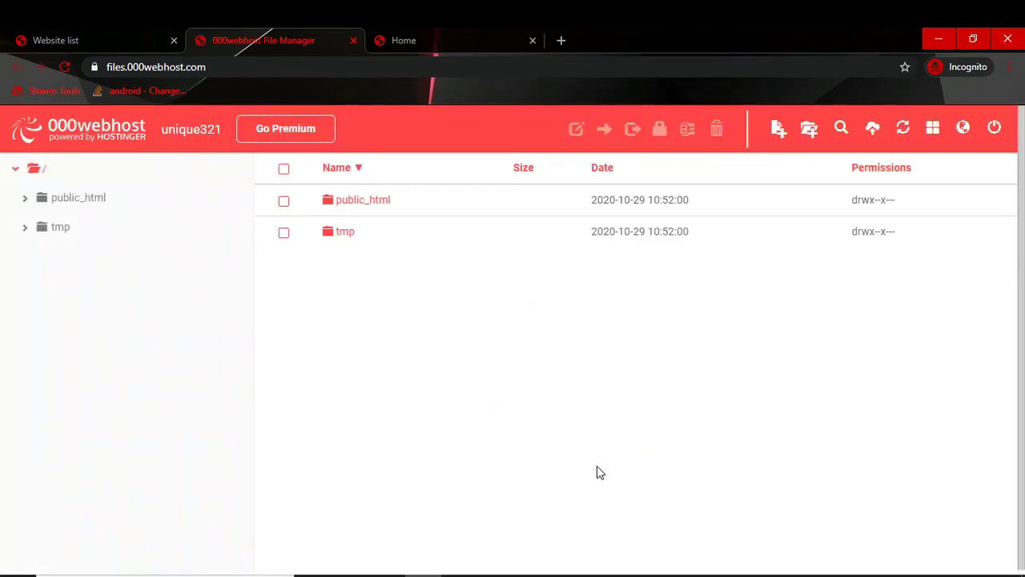
pyautogui.click(370, 202)
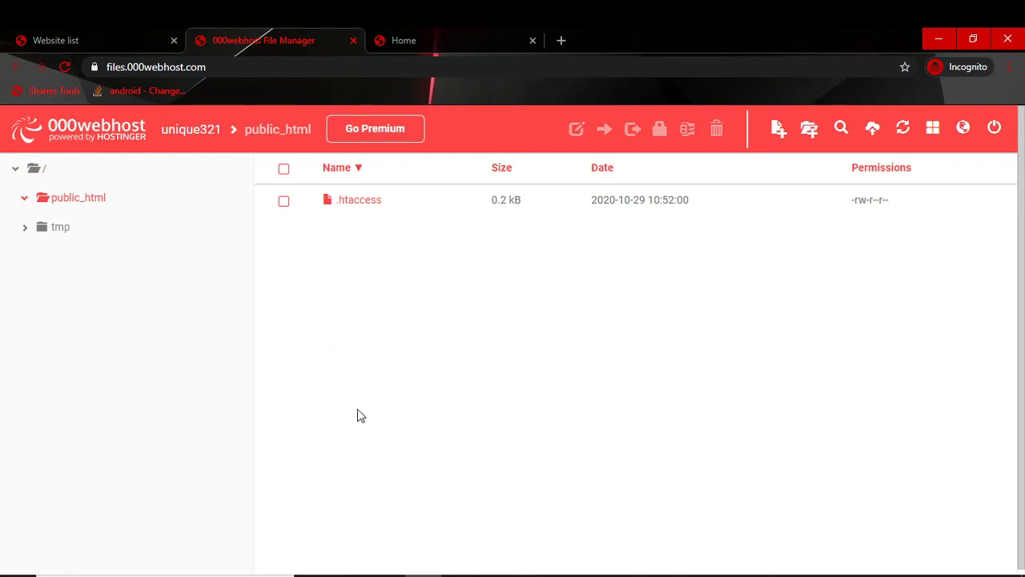
# Step: Load unique321.000webhostapp.com in a new tab and view the default welcome page
pyautogui.click(562, 40)
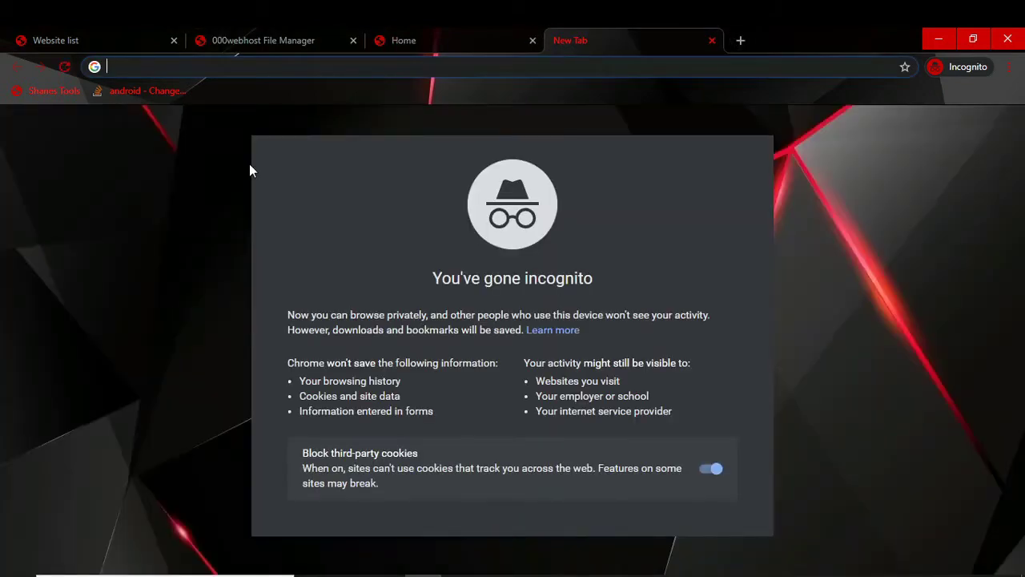
pyautogui.write('uniq')
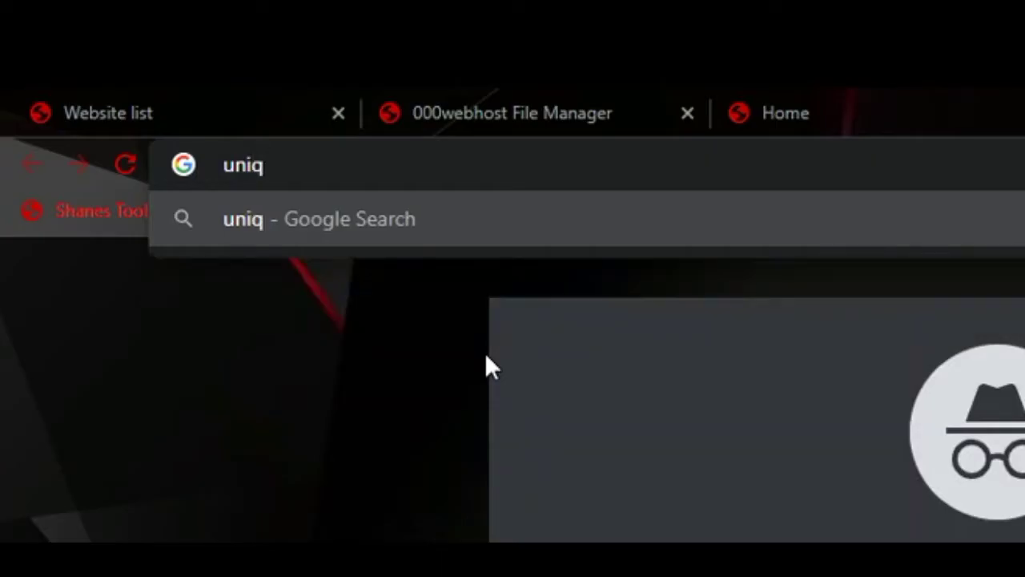
pyautogui.write('ue32')
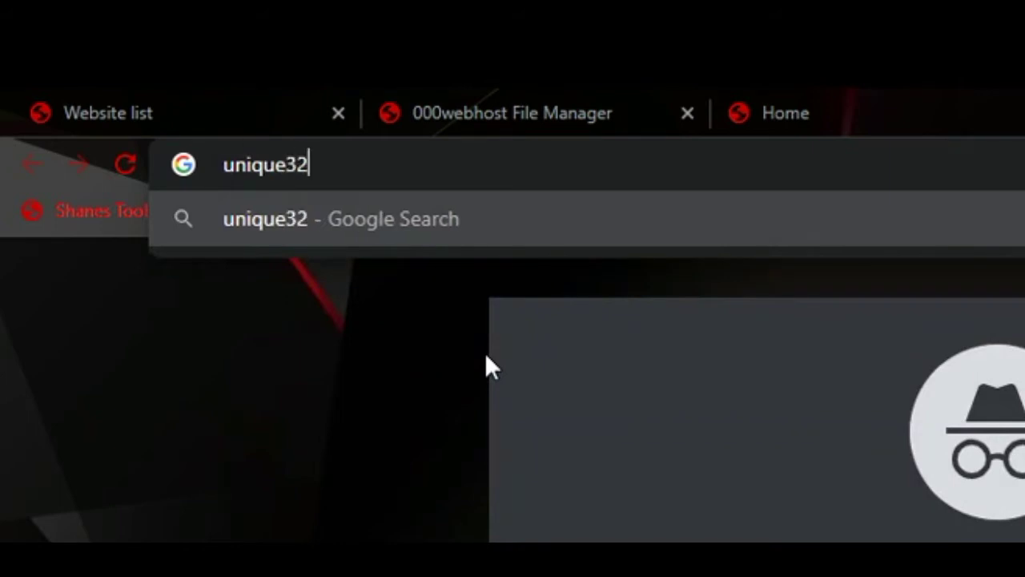
pyautogui.write('1.')
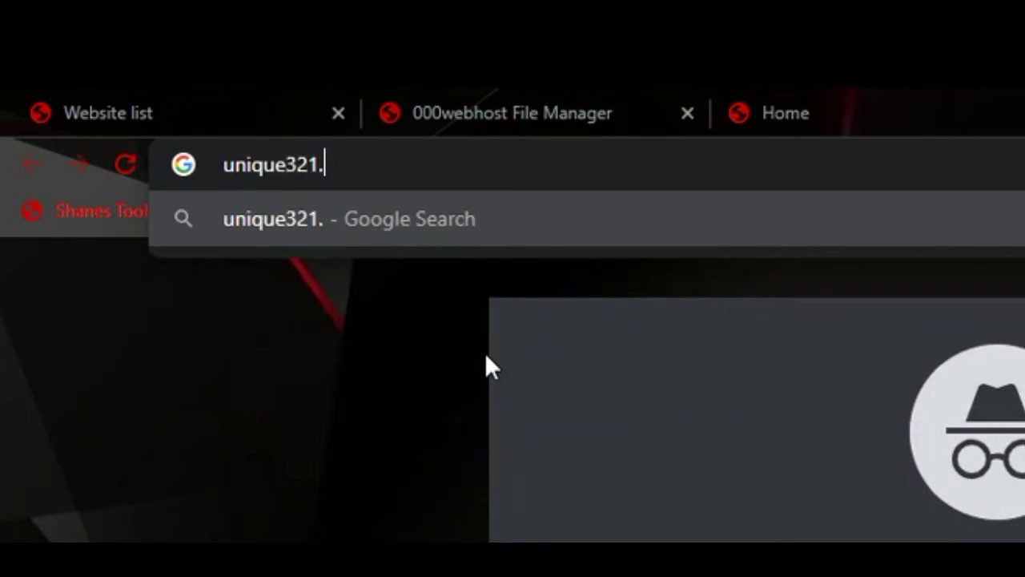
pyautogui.write('000we')
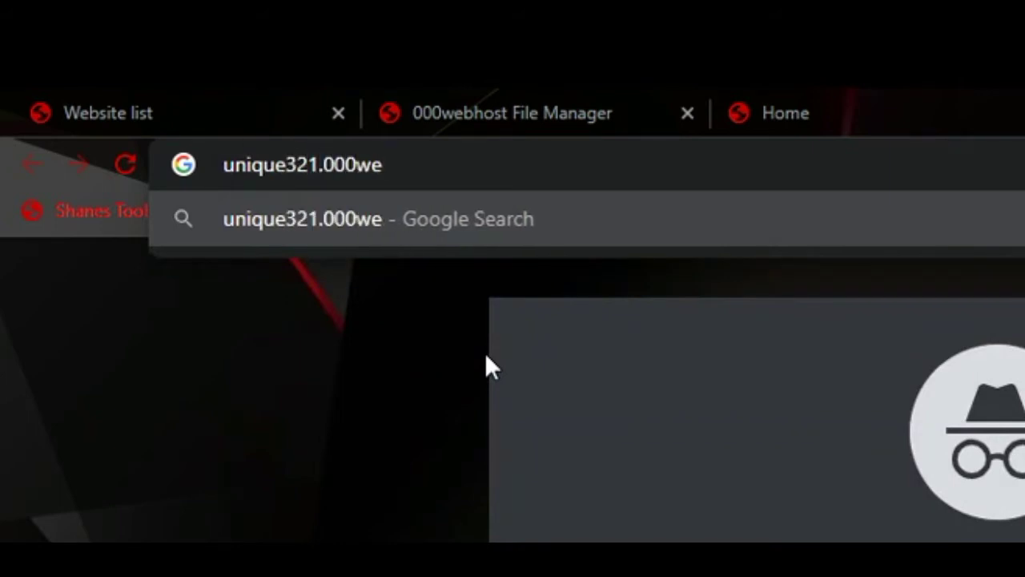
pyautogui.write('bhostapp')
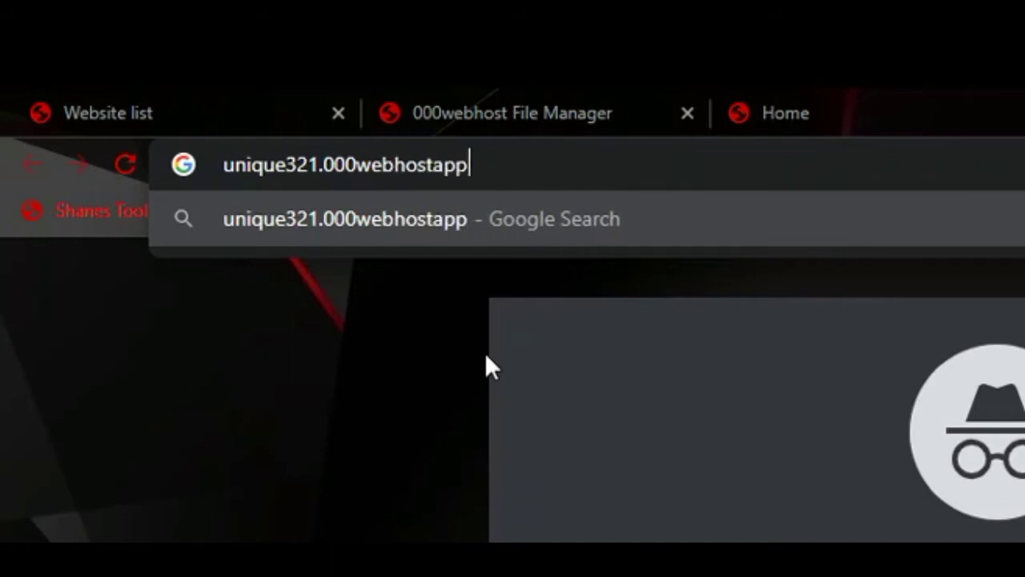
pyautogui.write('.com')
pyautogui.press('Return')
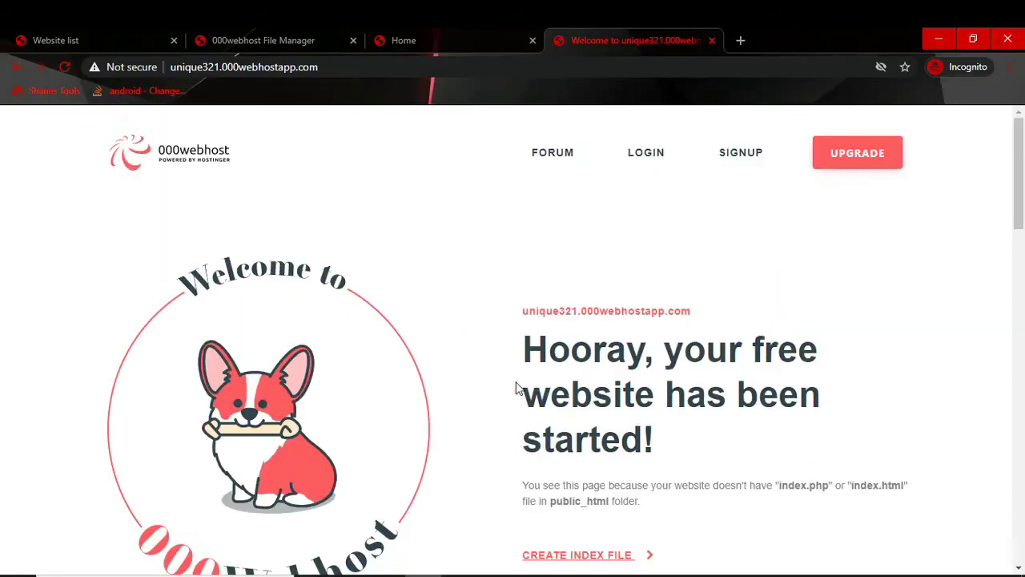
pyautogui.scroll(-4, 339, 448)
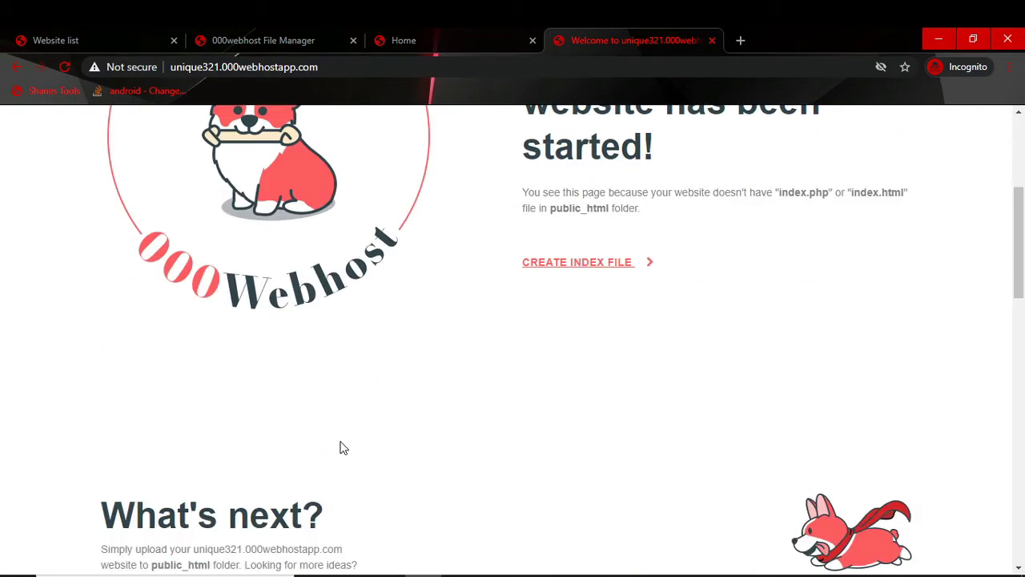
pyautogui.scroll(4, 340, 448)
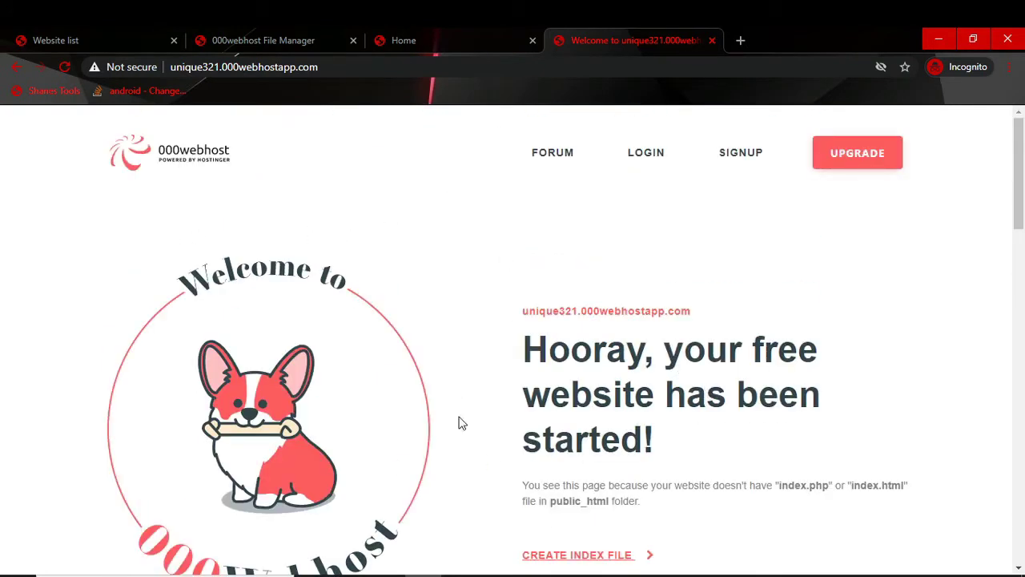
pyautogui.scroll(-2, 462, 423)
pyautogui.scroll(2, 572, 385)
# Step: Close the File Manager and Website list tabs, leaving a blank new tab
pyautogui.click(226, 30)
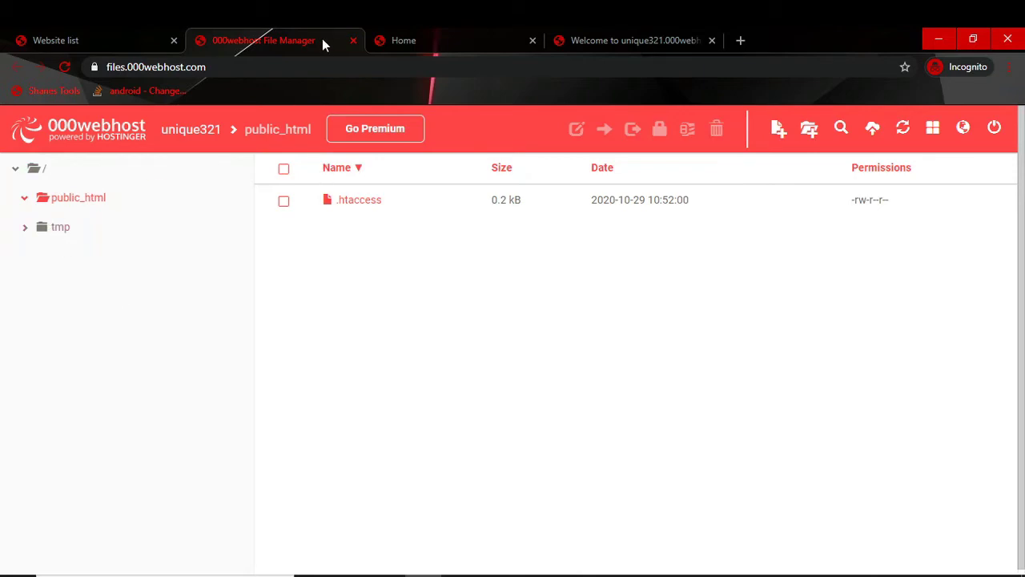
pyautogui.click(351, 42)
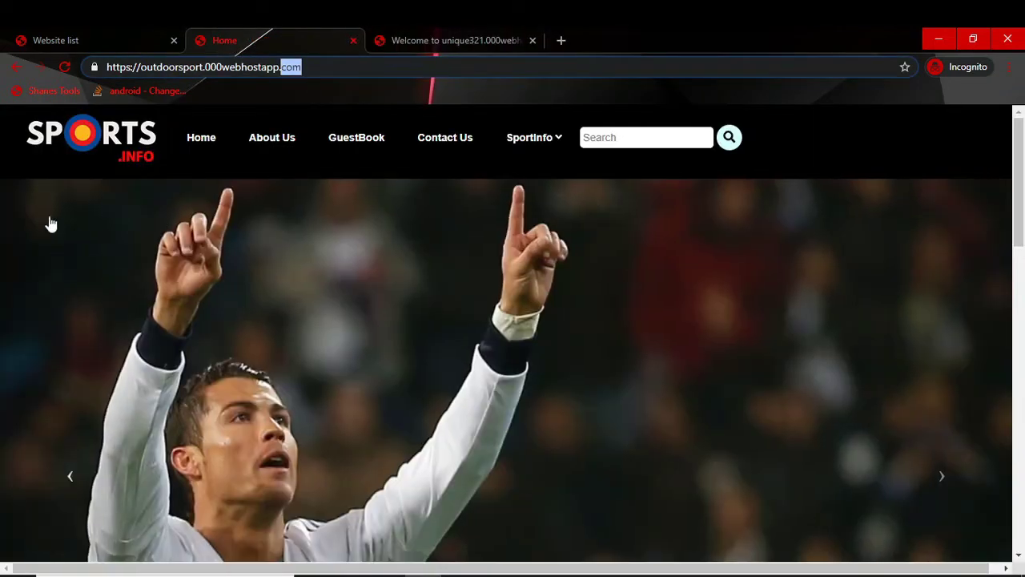
pyautogui.click(58, 34)
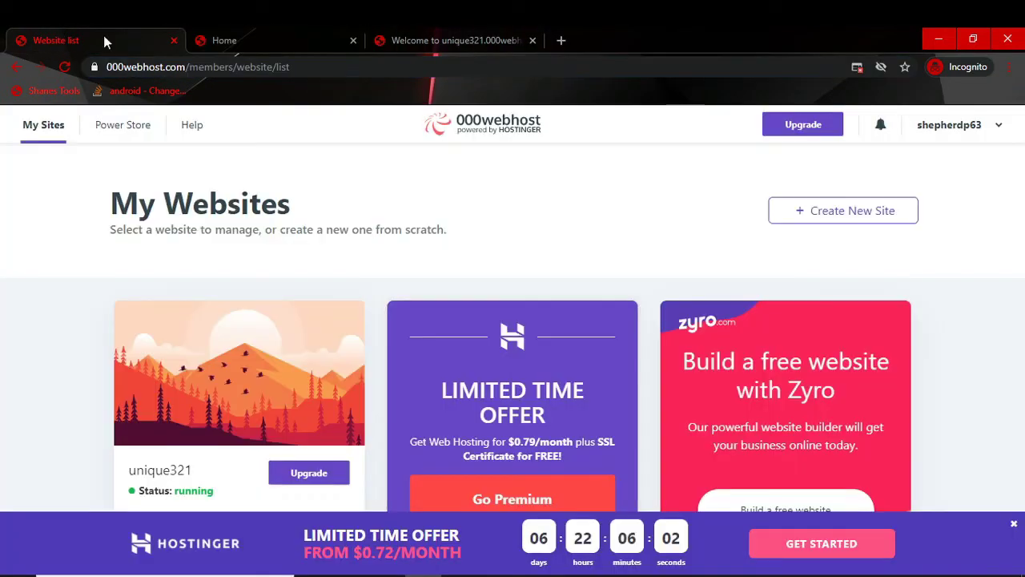
pyautogui.click(172, 40)
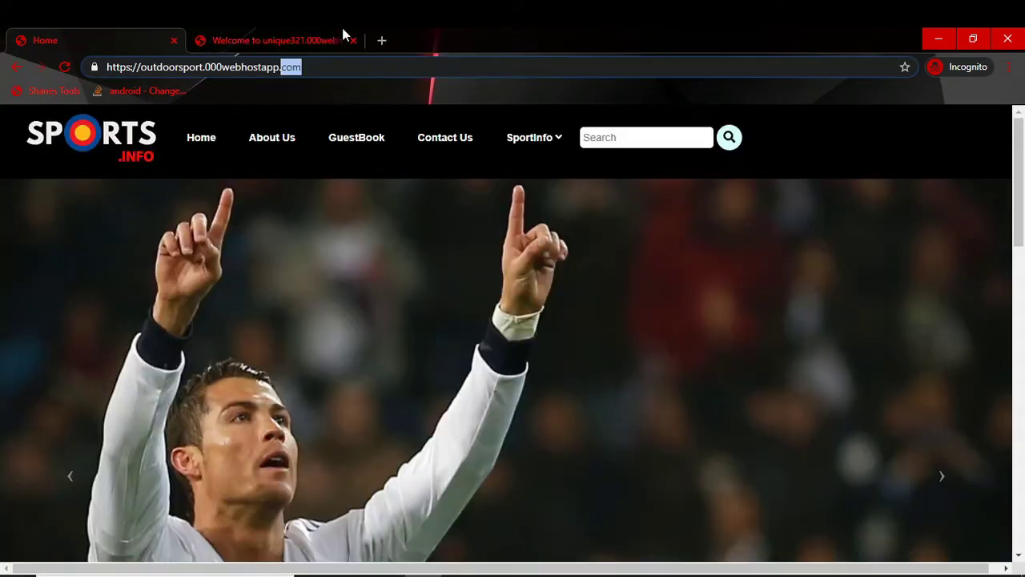
pyautogui.click(381, 41)
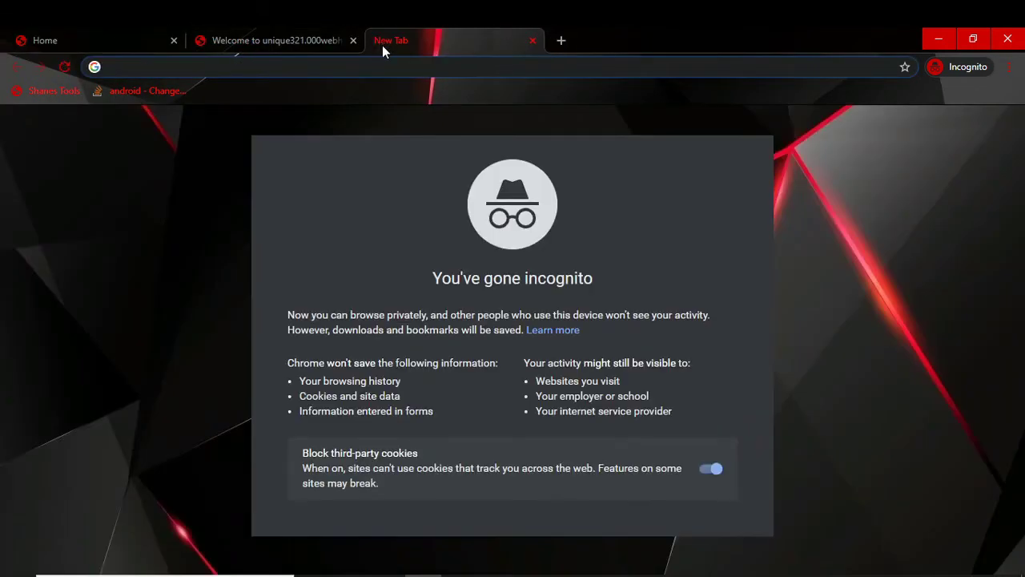
# Step: Go to 000webhost.com and sign in to reach the My Websites list
pyautogui.write('000webhost.com/cpanel-login')
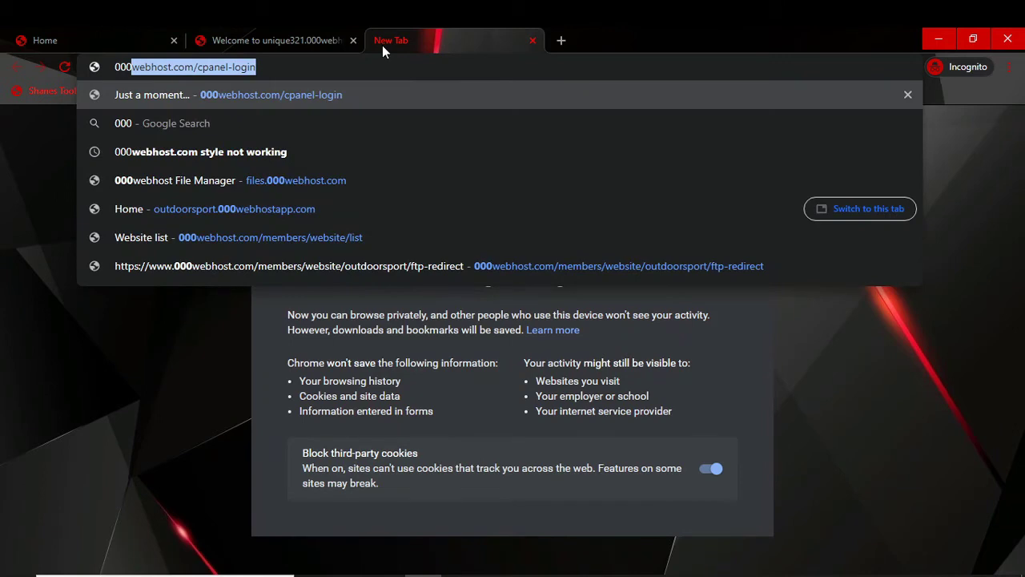
pyautogui.press('Right')
pyautogui.press('BackSpace')
pyautogui.press('BackSpace')
pyautogui.press('BackSpace')
pyautogui.press('BackSpace')
pyautogui.press('BackSpace')
pyautogui.press('BackSpace')
pyautogui.press('BackSpace')
pyautogui.press('BackSpace')
pyautogui.press('BackSpace')
pyautogui.press('BackSpace')
pyautogui.press('BackSpace')
pyautogui.press('BackSpace')
pyautogui.press('BackSpace')
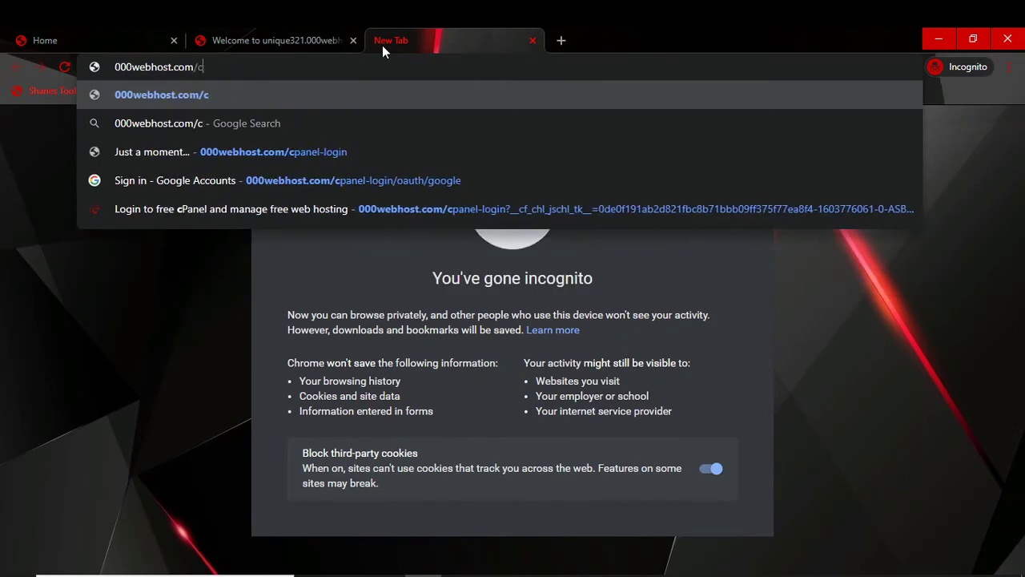
pyautogui.press('Return')
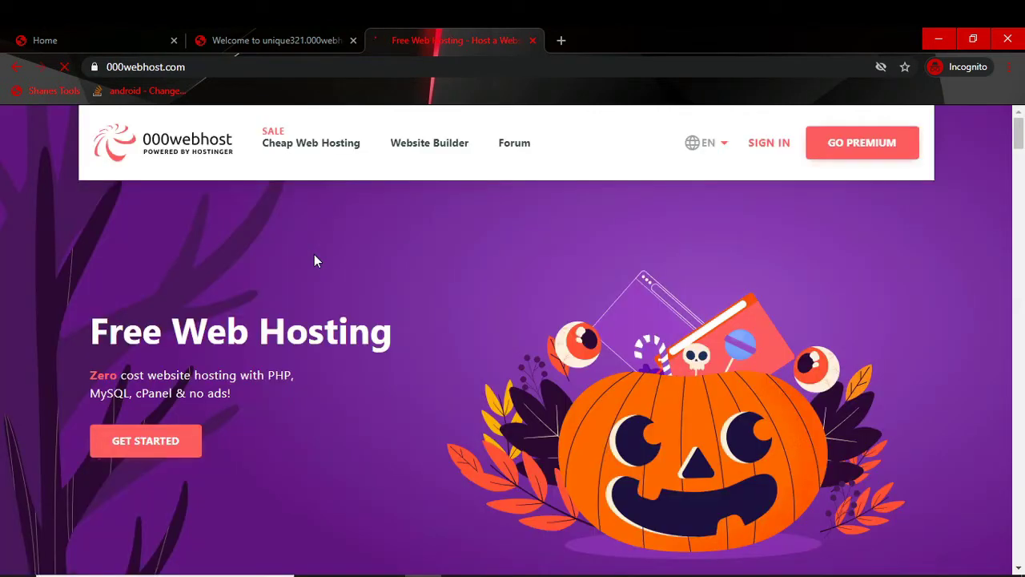
pyautogui.click(785, 144)
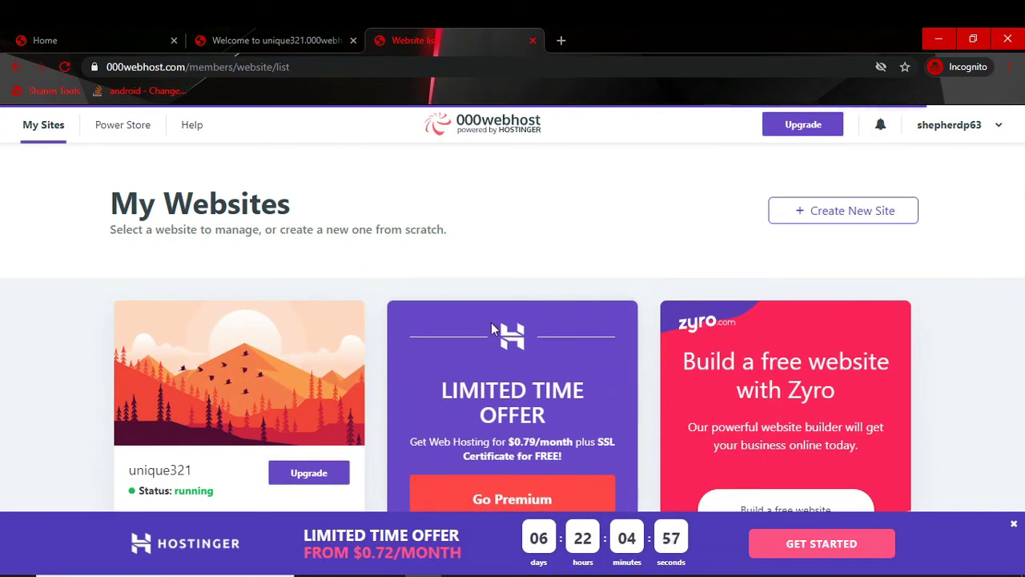
# Step: Dismiss the offer banner and popup, then open unique321's live URL in a new tab
pyautogui.click(1013, 526)
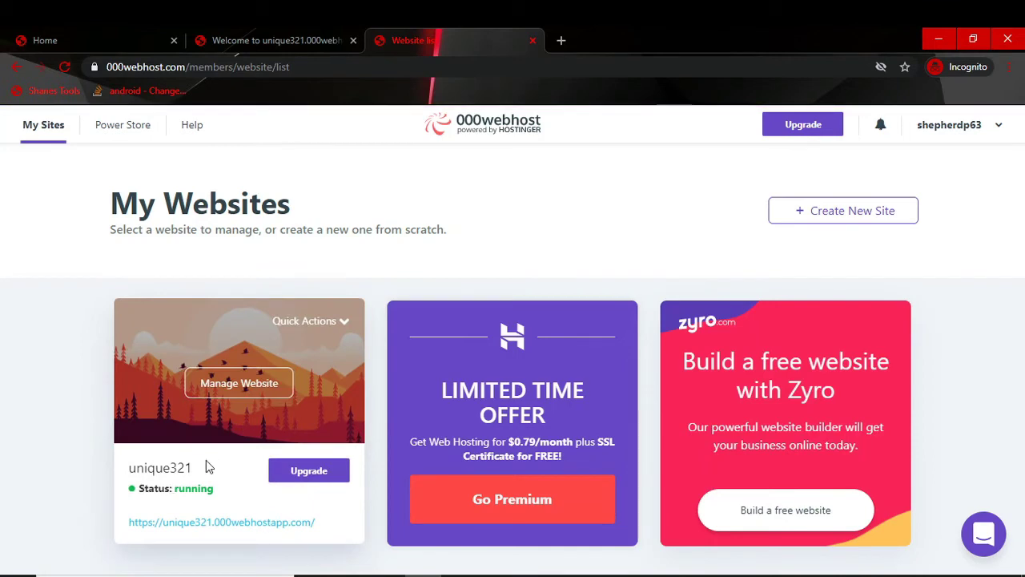
pyautogui.moveTo(193, 469); pyautogui.dragTo(126, 471)
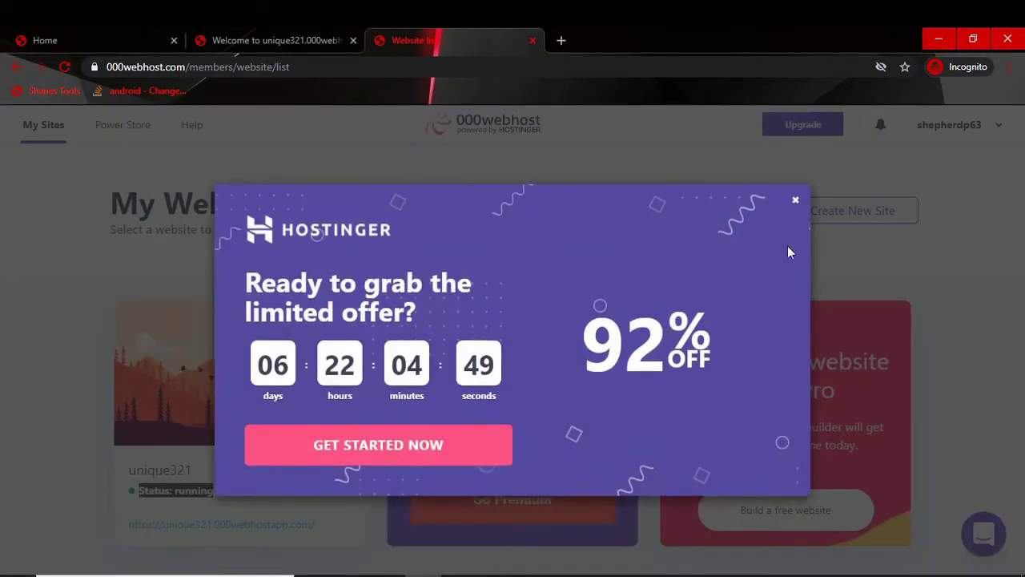
pyautogui.click(796, 202)
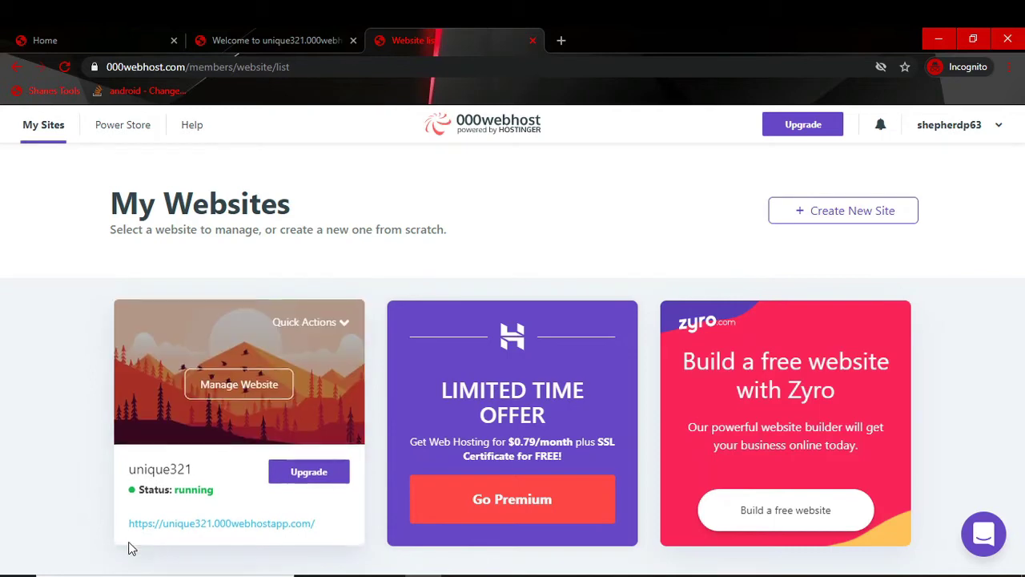
pyautogui.click(282, 523)
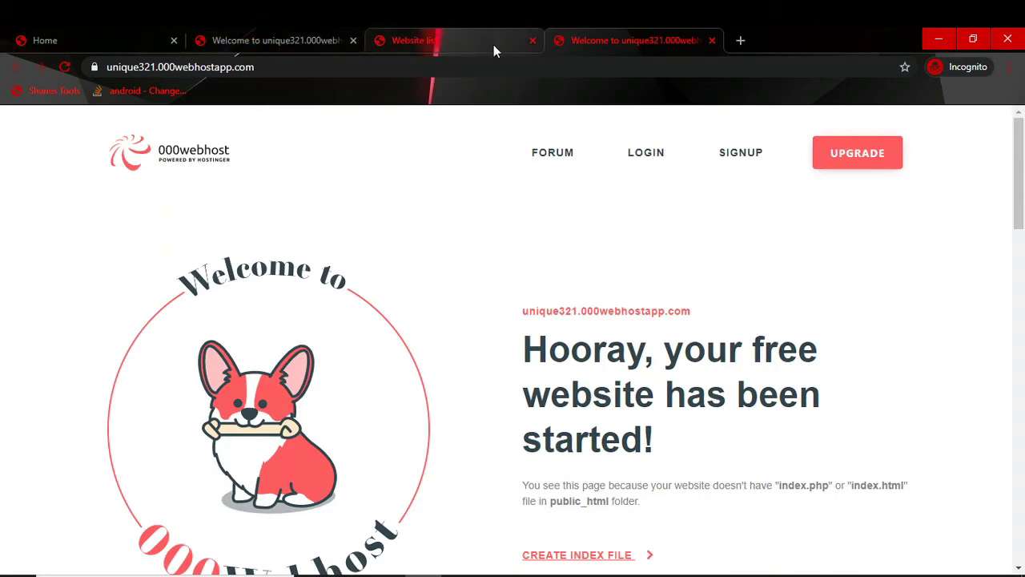
# Step: Move the website list tab to the end and return to it after viewing both welcome pages
pyautogui.moveTo(457, 37); pyautogui.dragTo(819, 32)
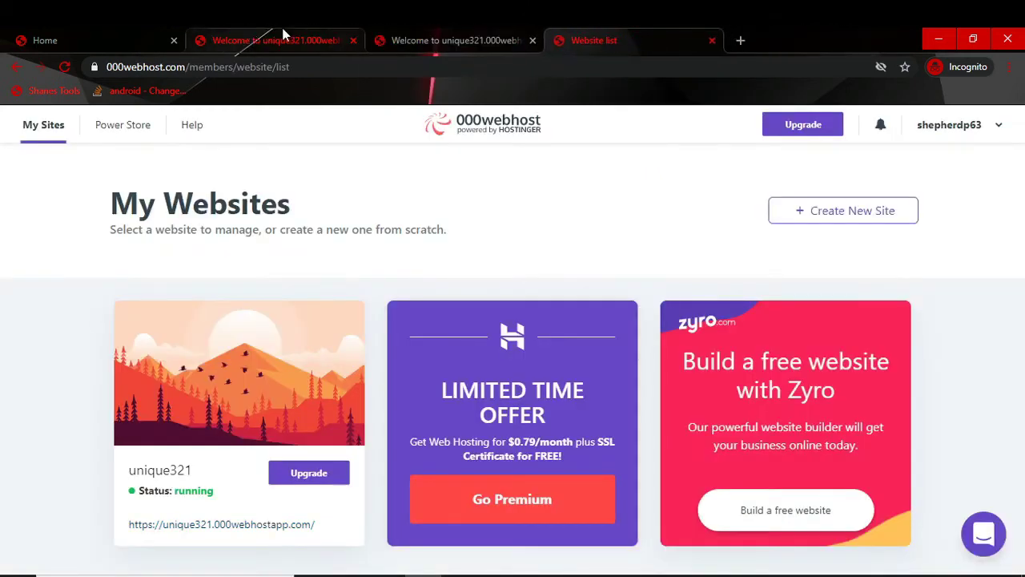
pyautogui.click(249, 36)
pyautogui.click(438, 32)
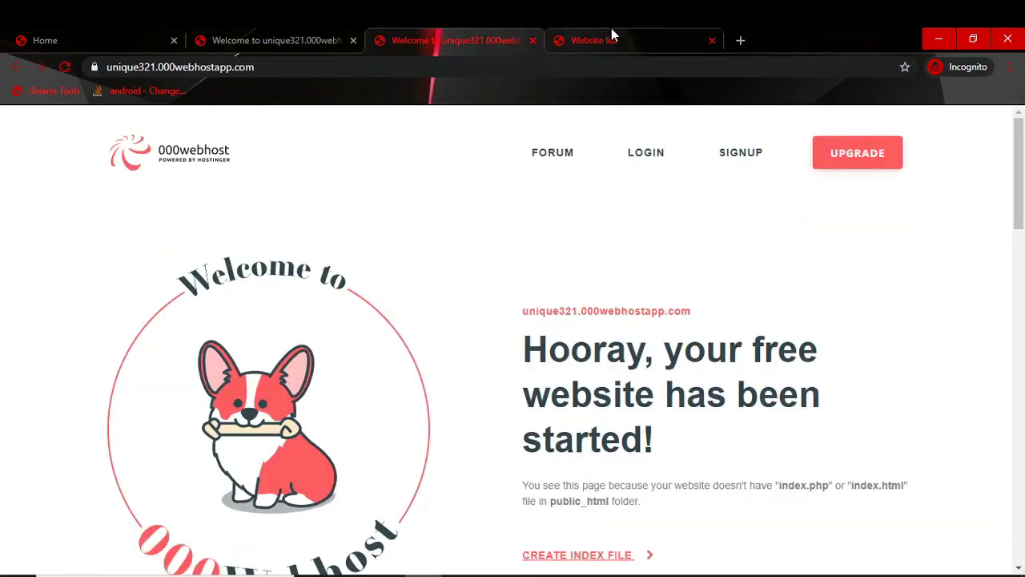
pyautogui.click(612, 32)
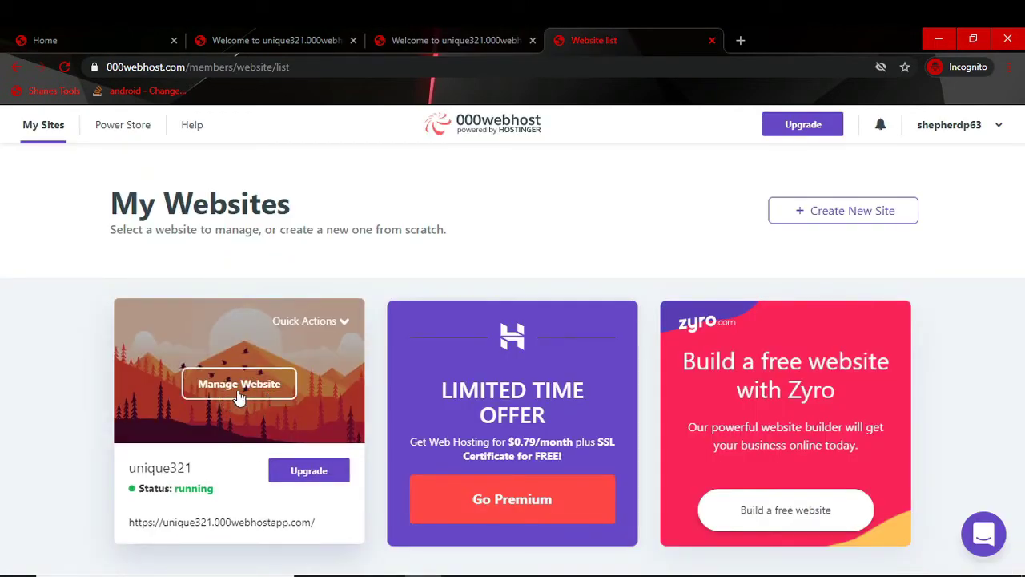
# Step: Open unique321's File Manager via Manage Website > Tools, enter public_html, and minimise Chrome
pyautogui.click(237, 391)
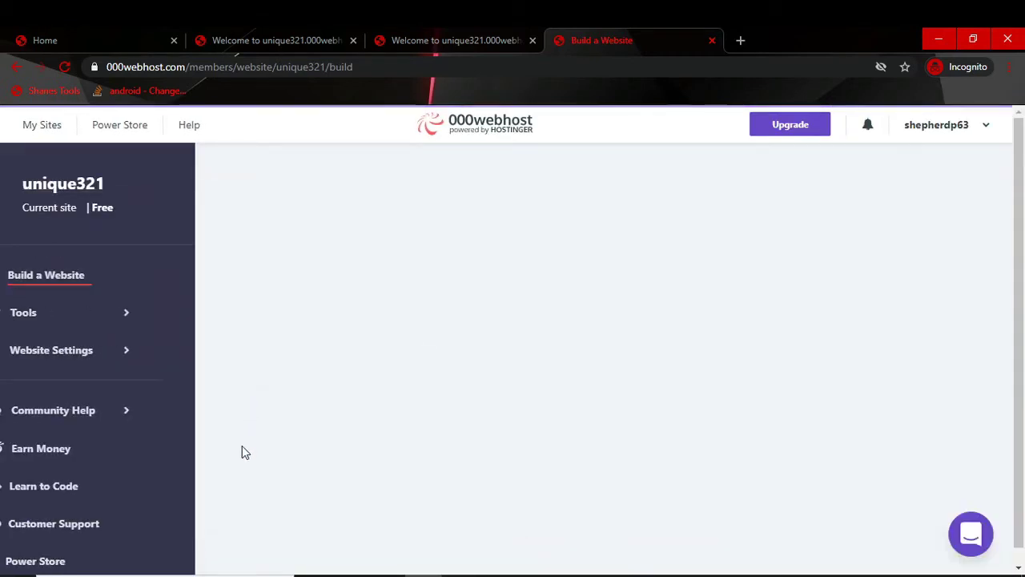
pyautogui.click(53, 316)
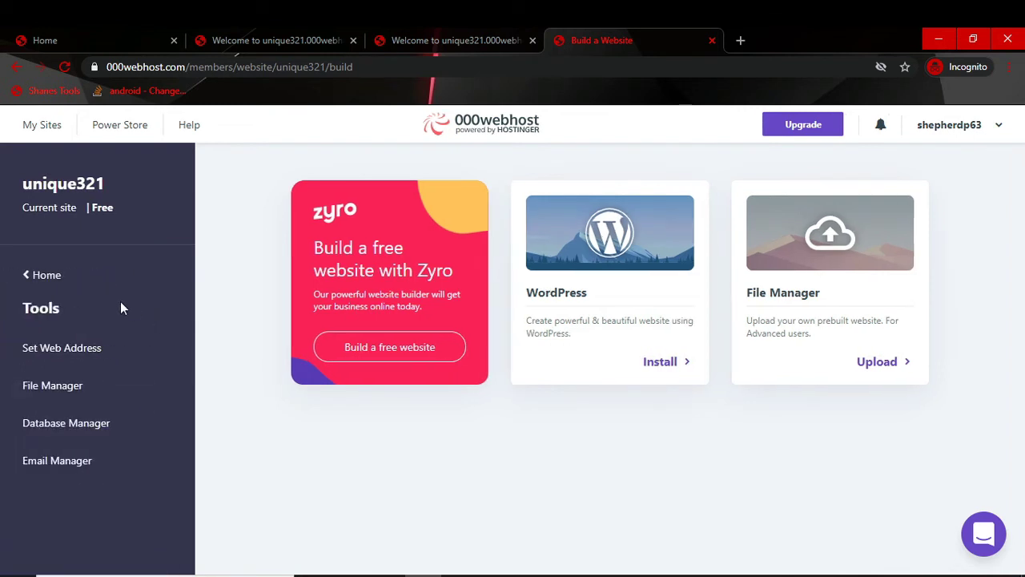
pyautogui.click(49, 393)
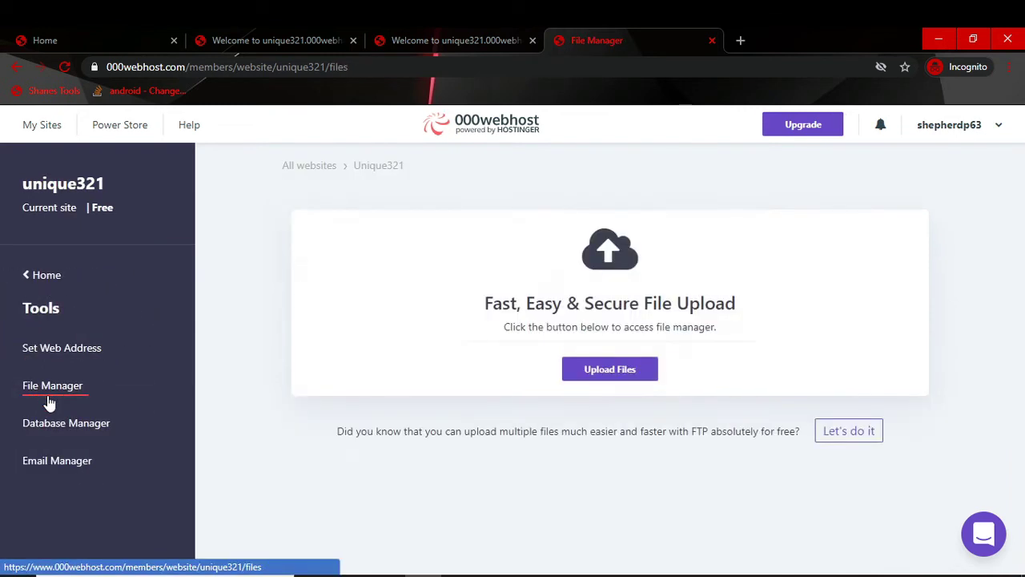
pyautogui.click(602, 377)
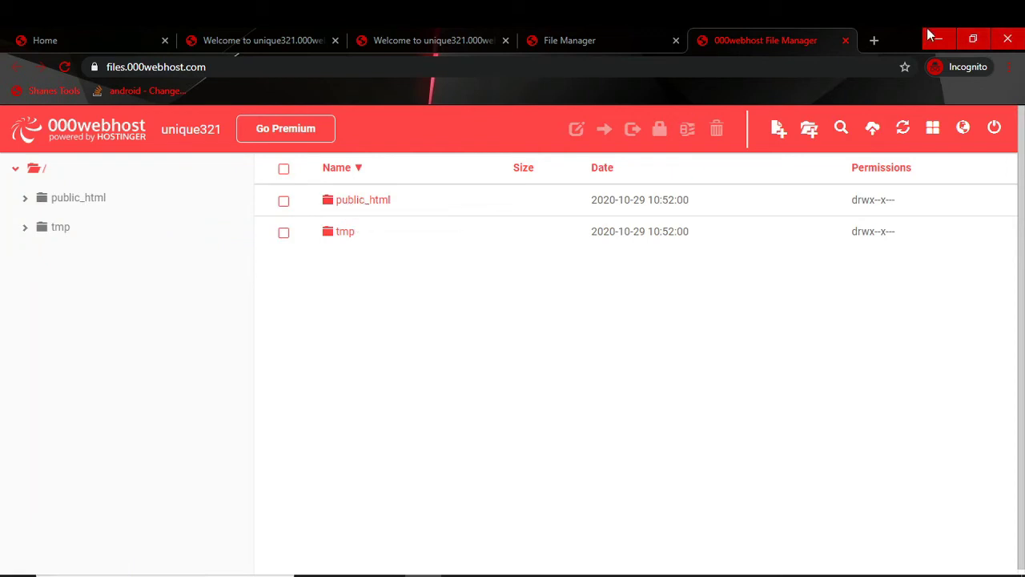
pyautogui.click(345, 209)
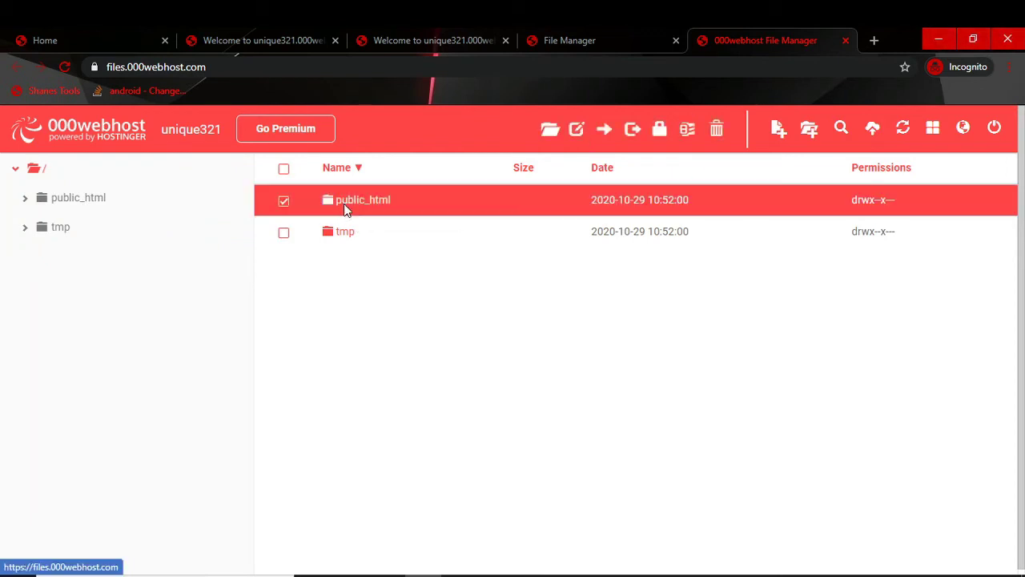
pyautogui.click(938, 41)
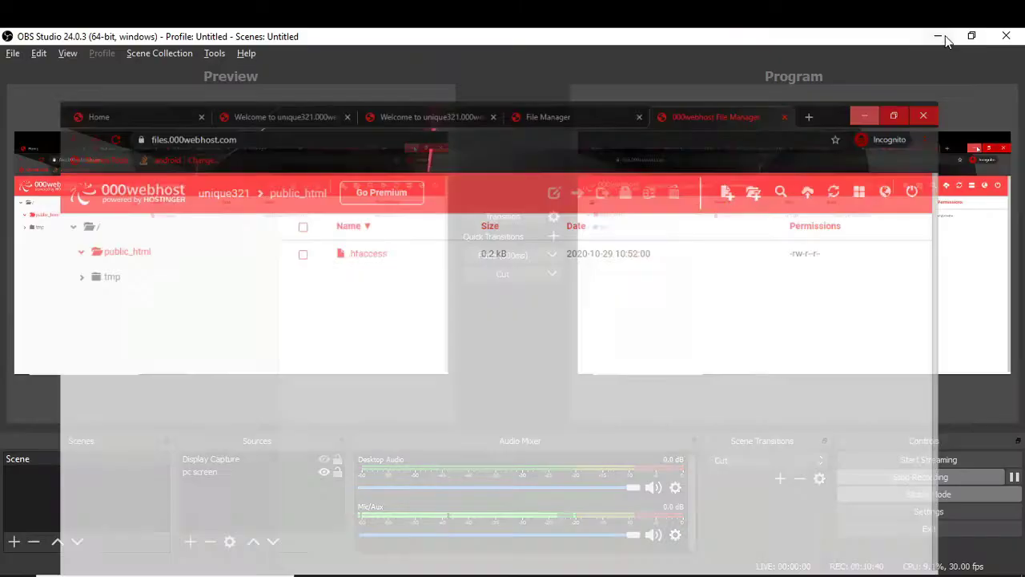
# Step: Zip the desktop Project folder into Project.zip via Send to > Compressed folder, then return to Chrome
pyautogui.click(945, 35)
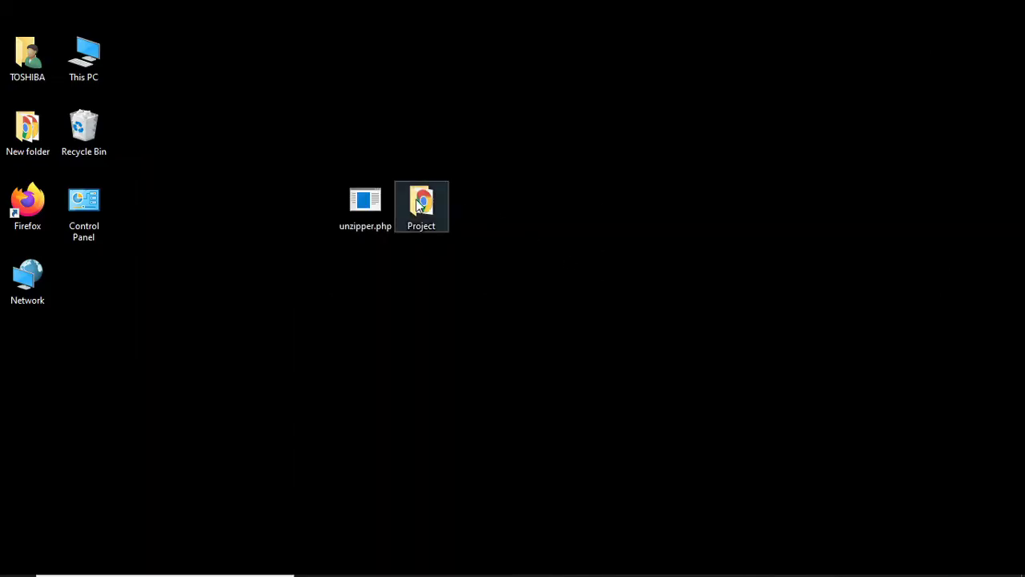
pyautogui.moveTo(415, 199); pyautogui.dragTo(588, 162)
pyautogui.rightClick(601, 208)
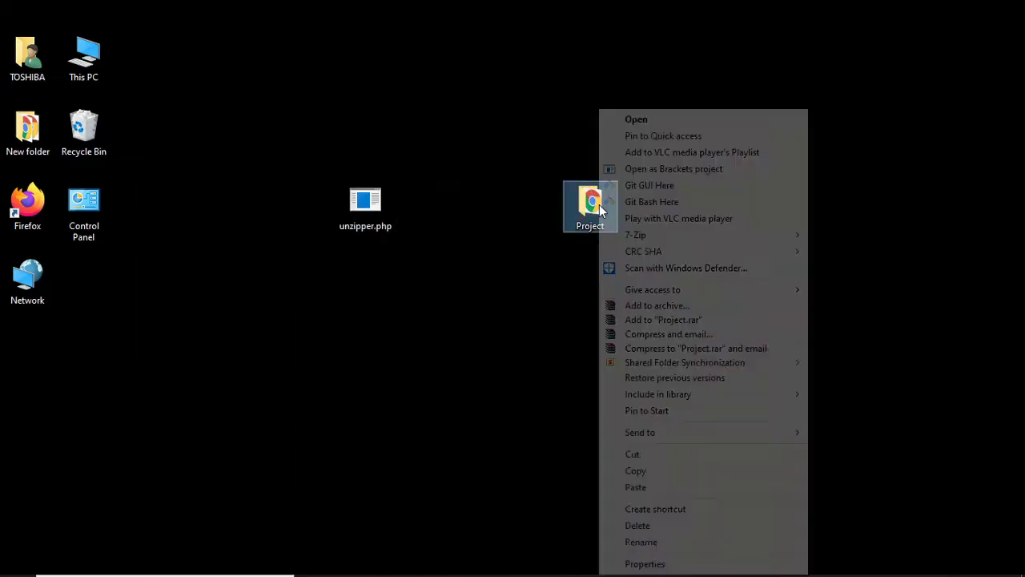
pyautogui.moveTo(675, 433)
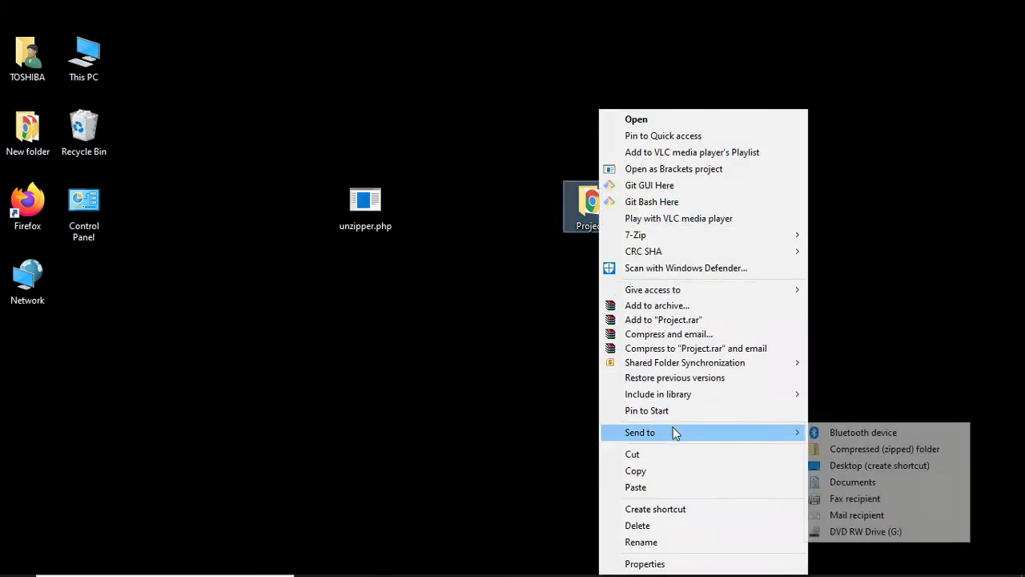
pyautogui.click(863, 448)
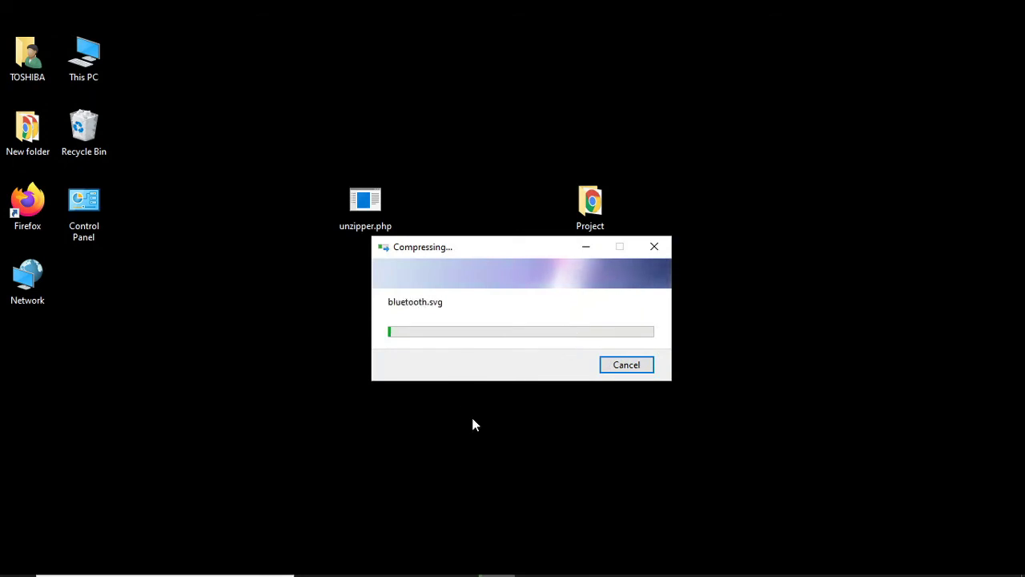
pyautogui.moveTo(549, 249); pyautogui.dragTo(573, 281)
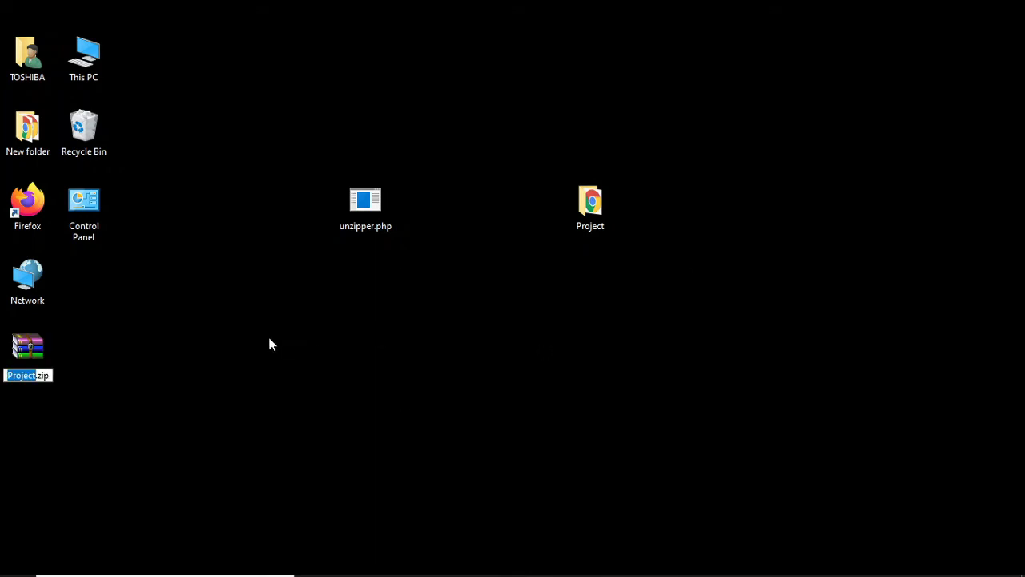
pyautogui.press('Return')
pyautogui.moveTo(33, 357); pyautogui.dragTo(469, 336)
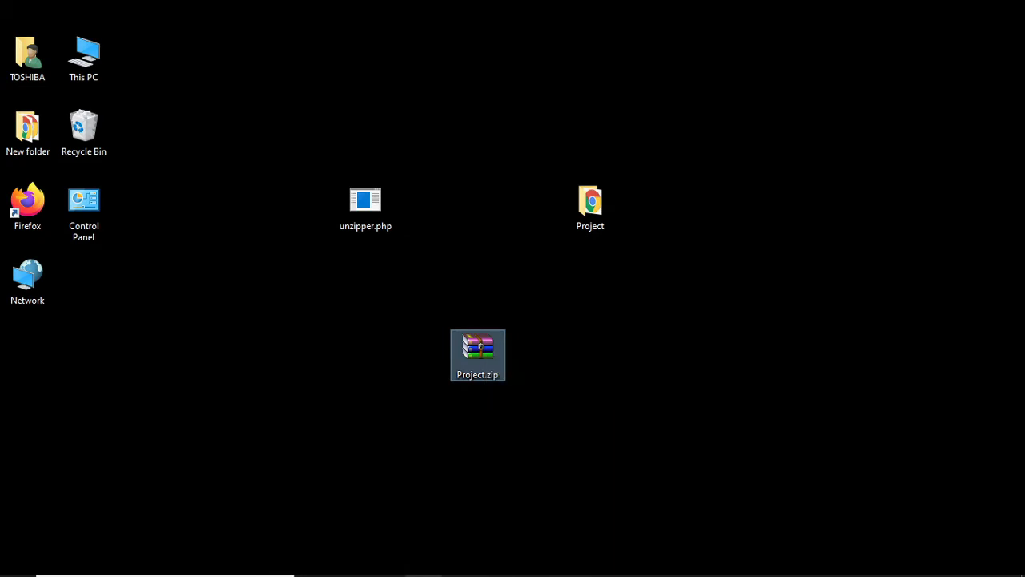
pyautogui.hotkey('alt', 'Tab')
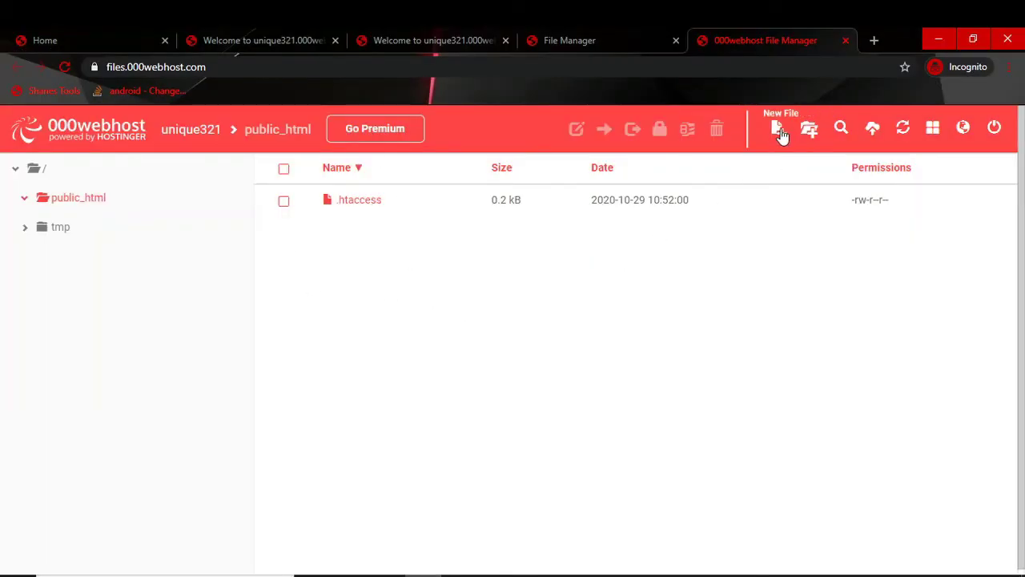
# Step: Pick Project.zip from the Desktop and upload it into the unique321 public_html folder
pyautogui.click(873, 130)
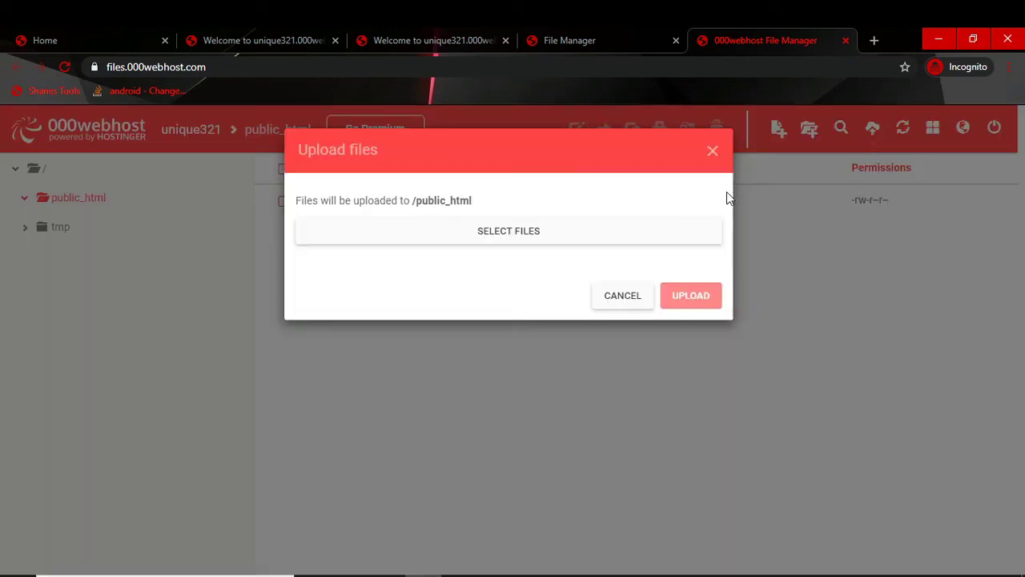
pyautogui.click(527, 241)
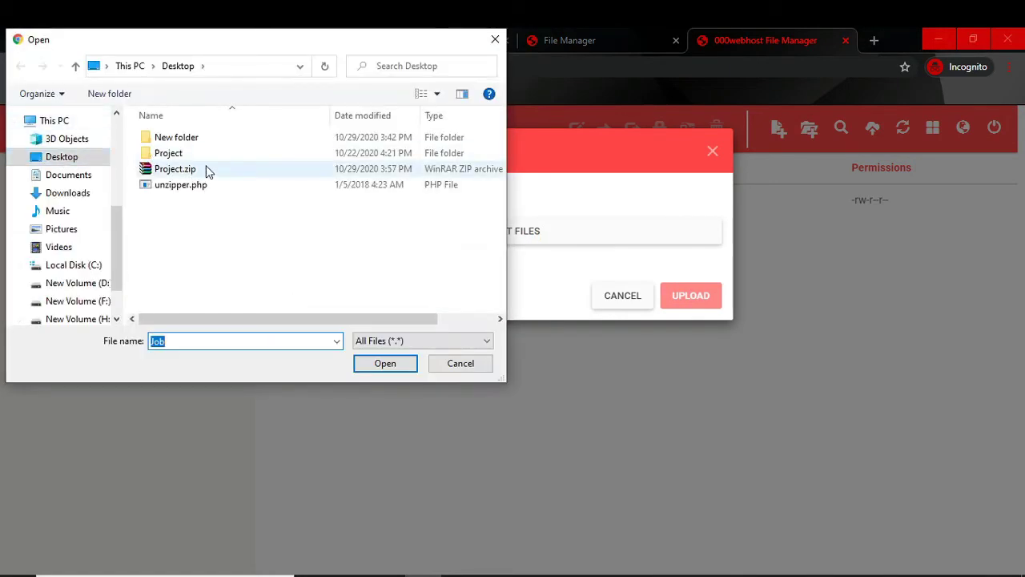
pyautogui.click(206, 171)
pyautogui.click(389, 368)
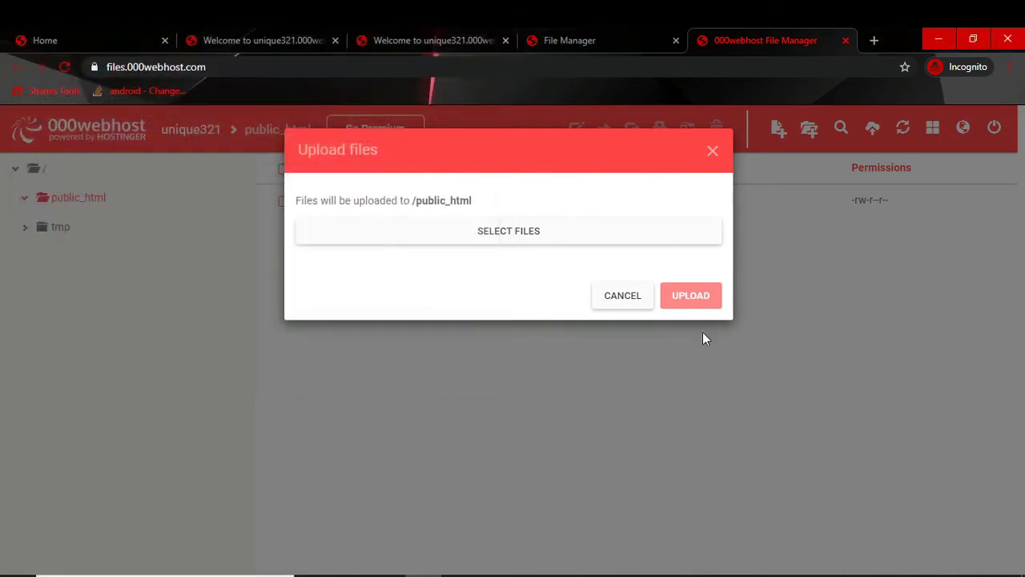
pyautogui.click(693, 367)
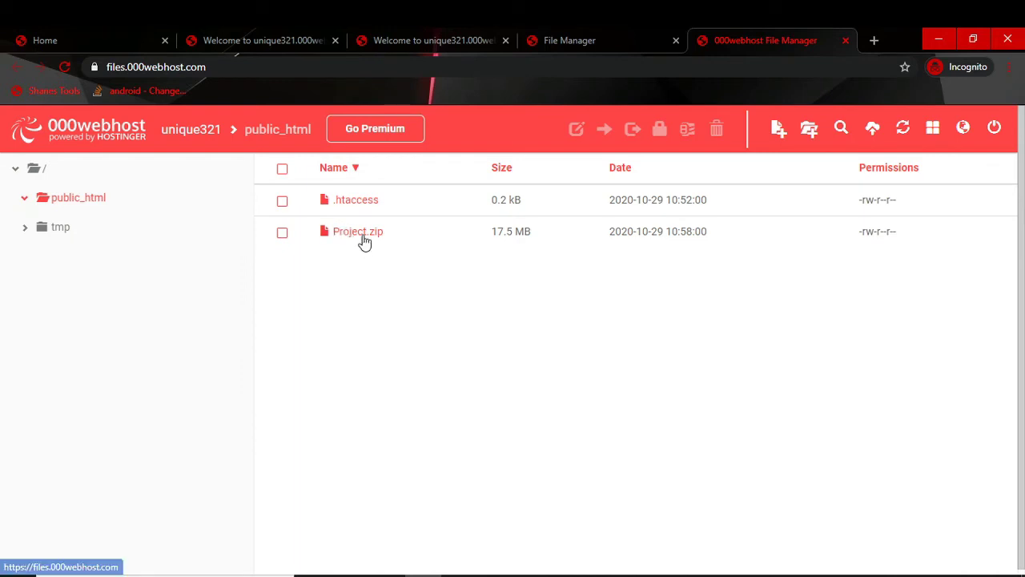
pyautogui.click(358, 234)
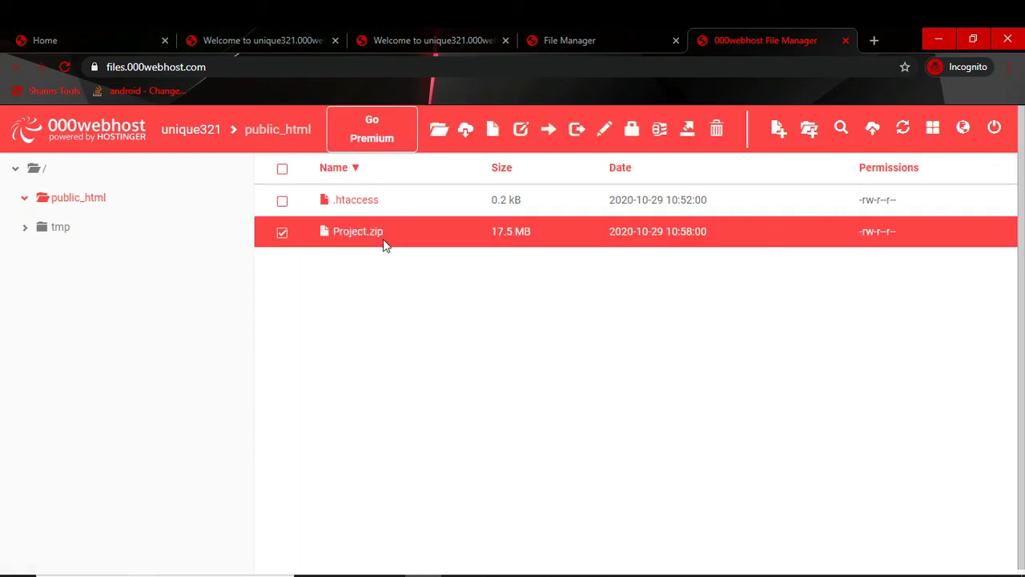
pyautogui.rightClick(389, 243)
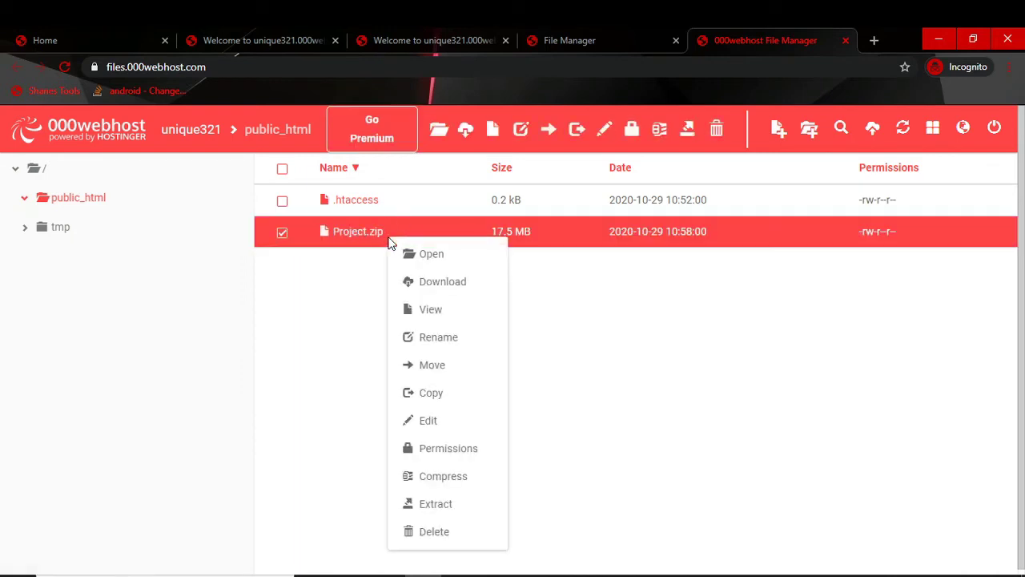
pyautogui.click(420, 502)
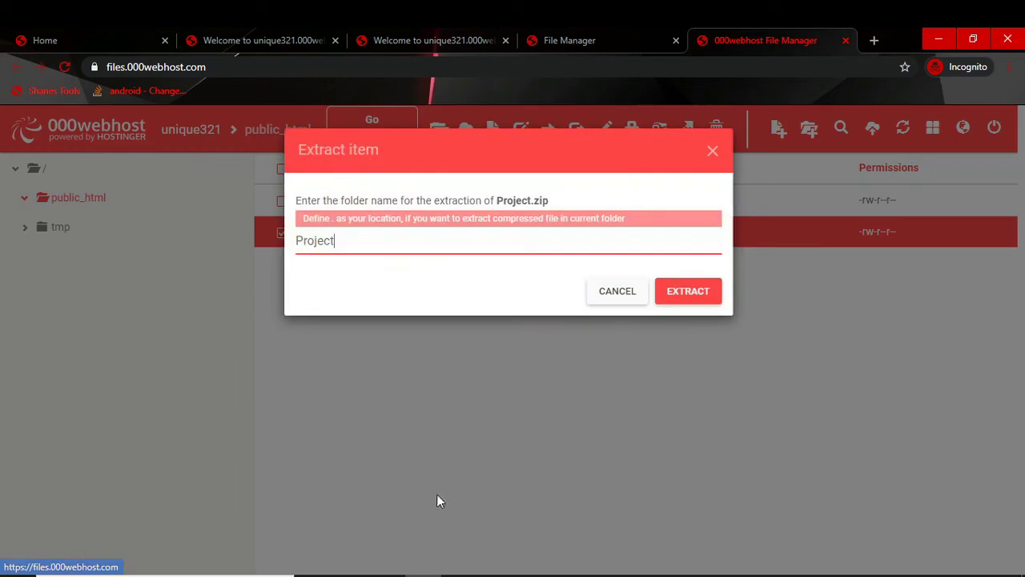
pyautogui.click(679, 298)
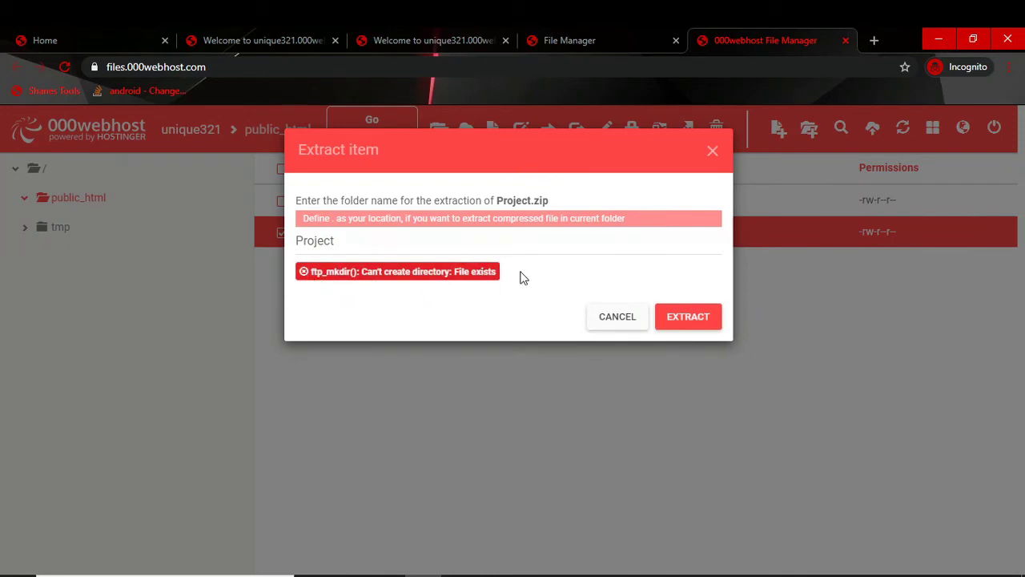
pyautogui.click(618, 322)
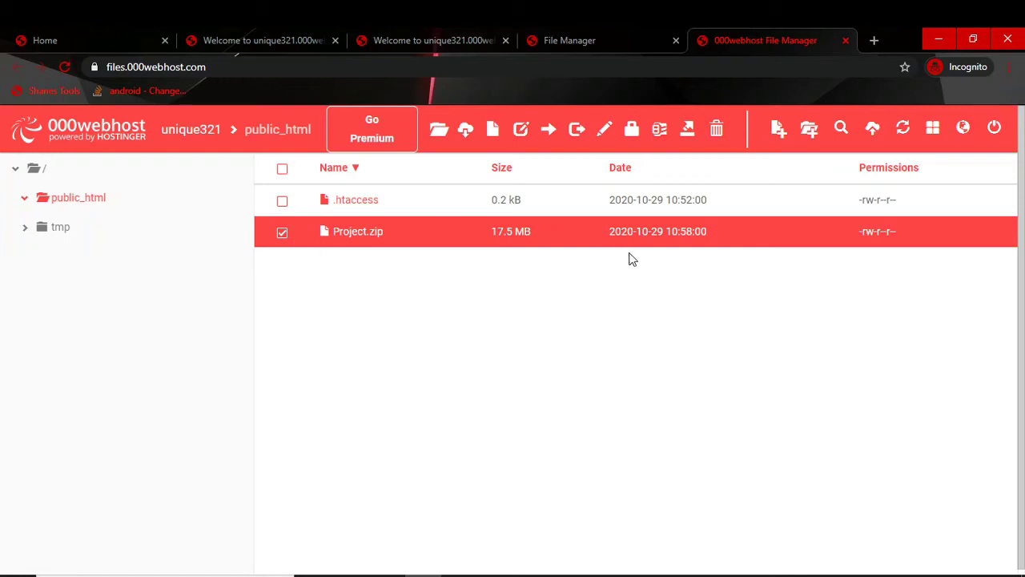
# Step: Upload unzipper.php (12.0 kB) from the Desktop, then select it in the public_html listing
pyautogui.click(873, 131)
pyautogui.click(539, 236)
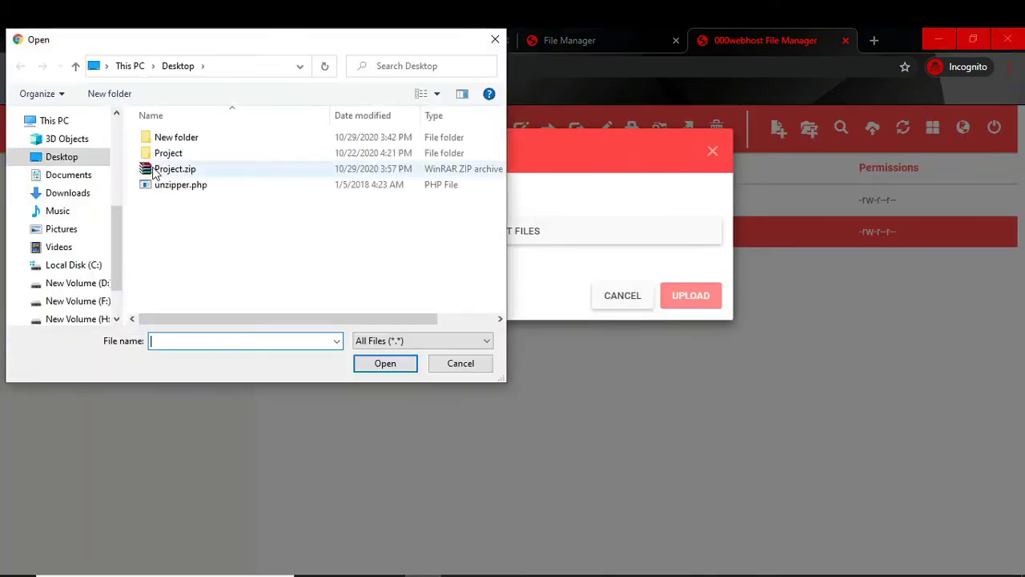
pyautogui.click(197, 185)
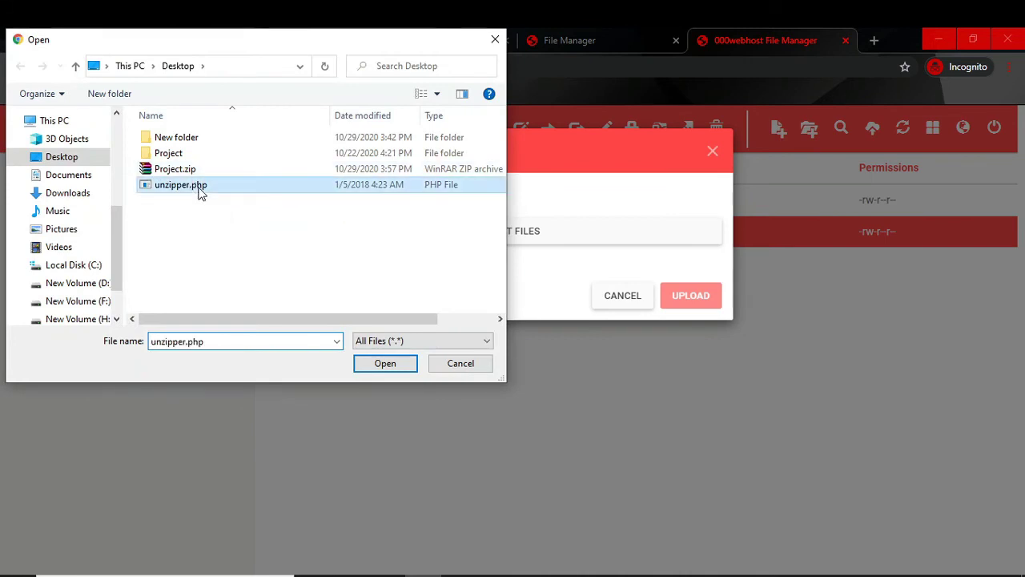
pyautogui.click(377, 364)
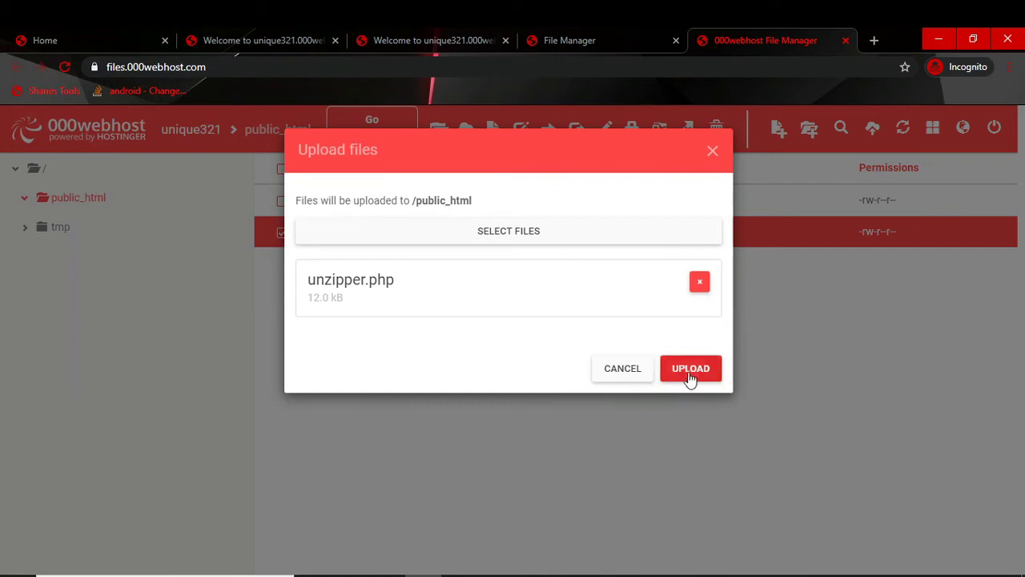
pyautogui.click(688, 371)
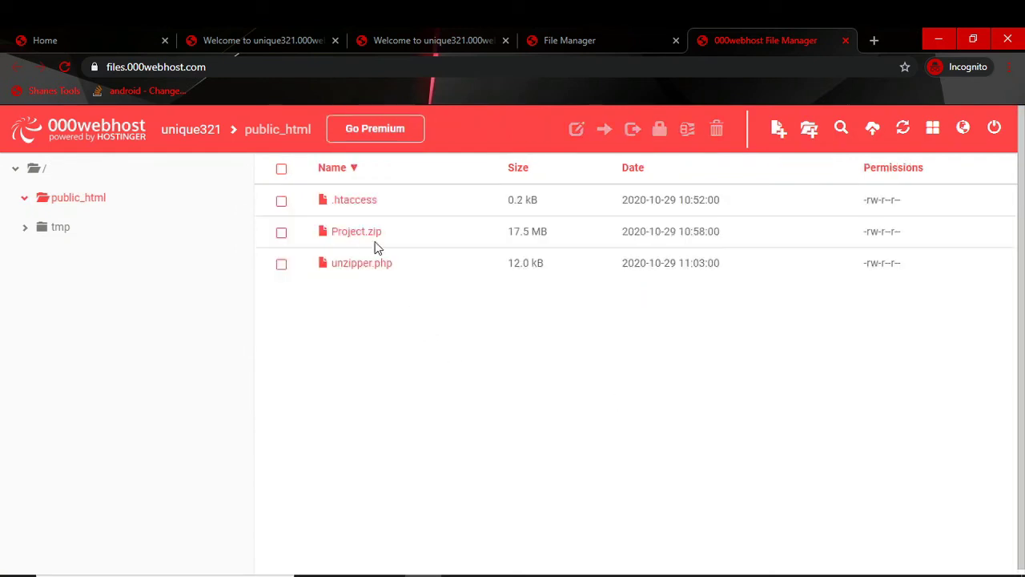
pyautogui.click(404, 231)
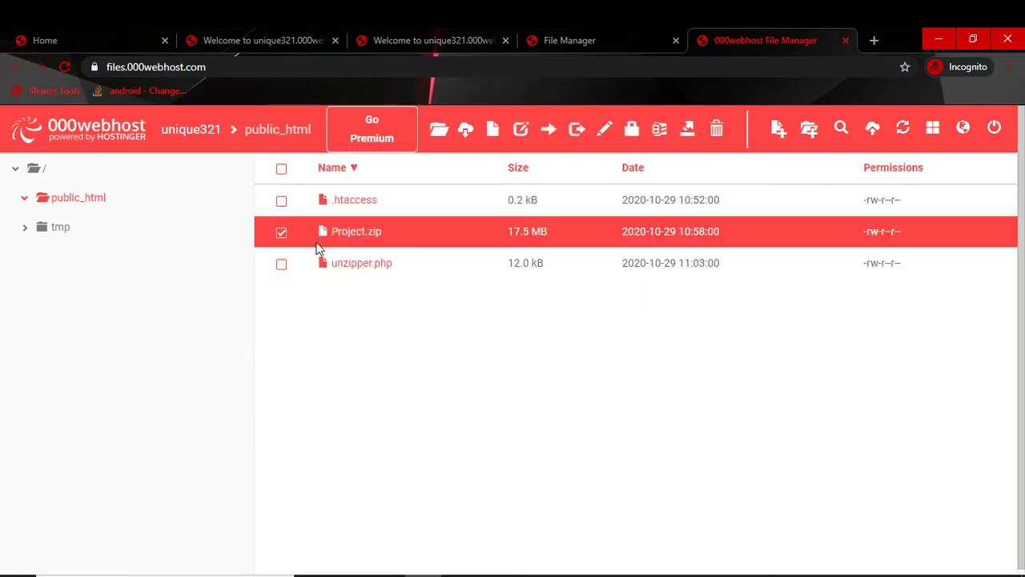
pyautogui.click(352, 264)
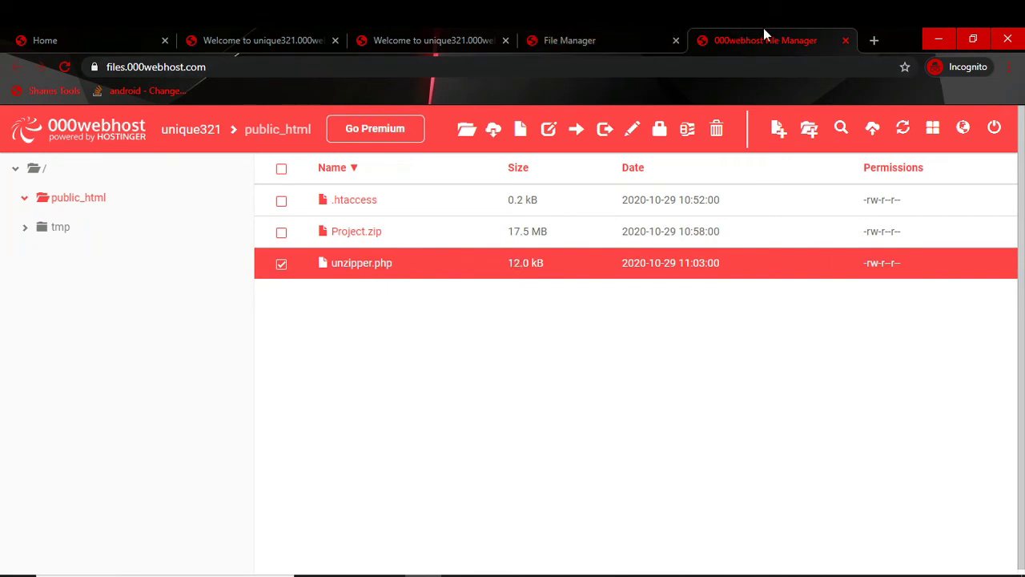
# Step: Load unique321.000webhostapp.com/unzipper.php in the live-site tab
pyautogui.click(583, 39)
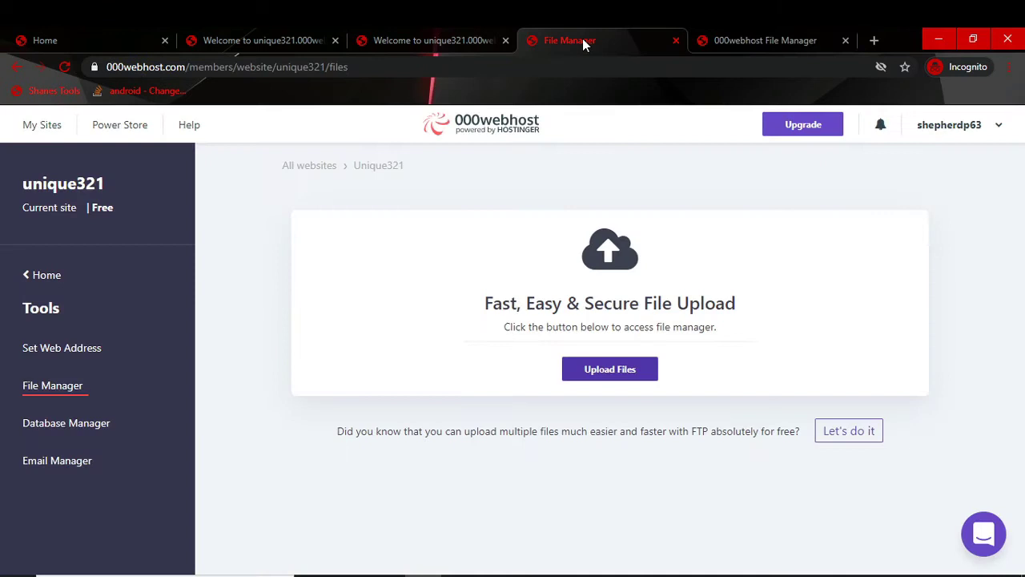
pyautogui.click(410, 40)
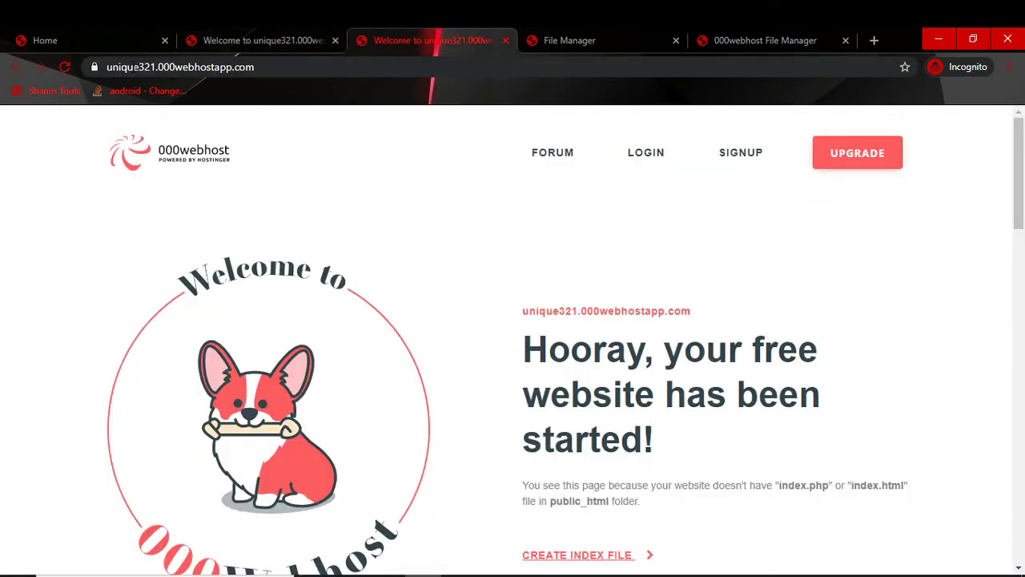
pyautogui.click(140, 70)
pyautogui.click(298, 66)
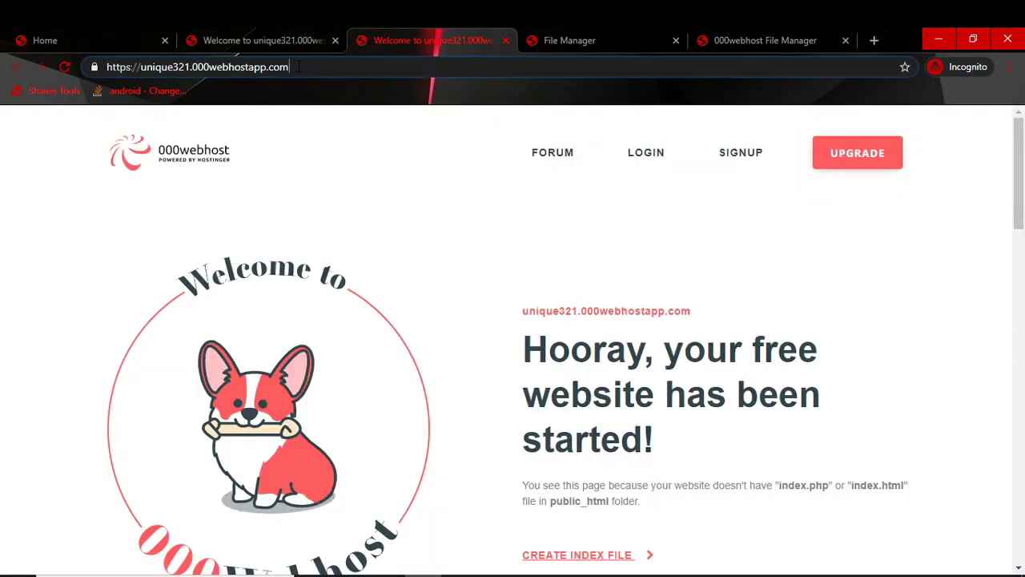
pyautogui.write('/un')
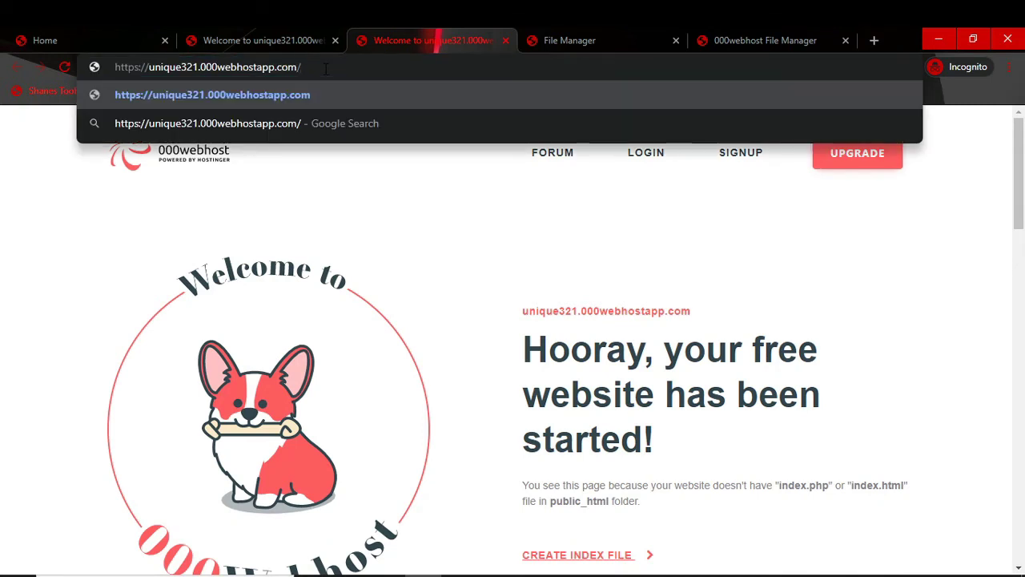
pyautogui.write('zi')
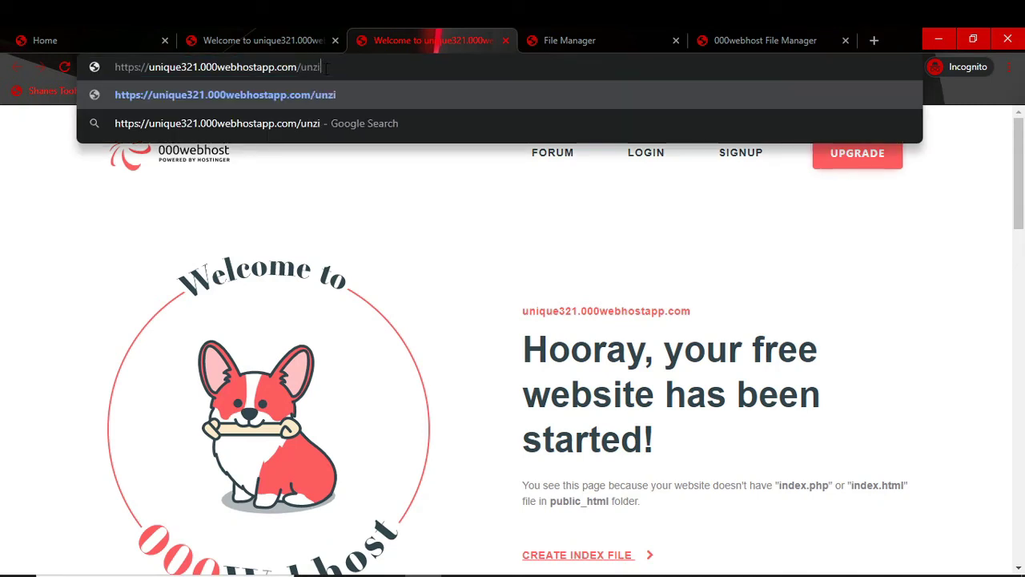
pyautogui.write('pper.php')
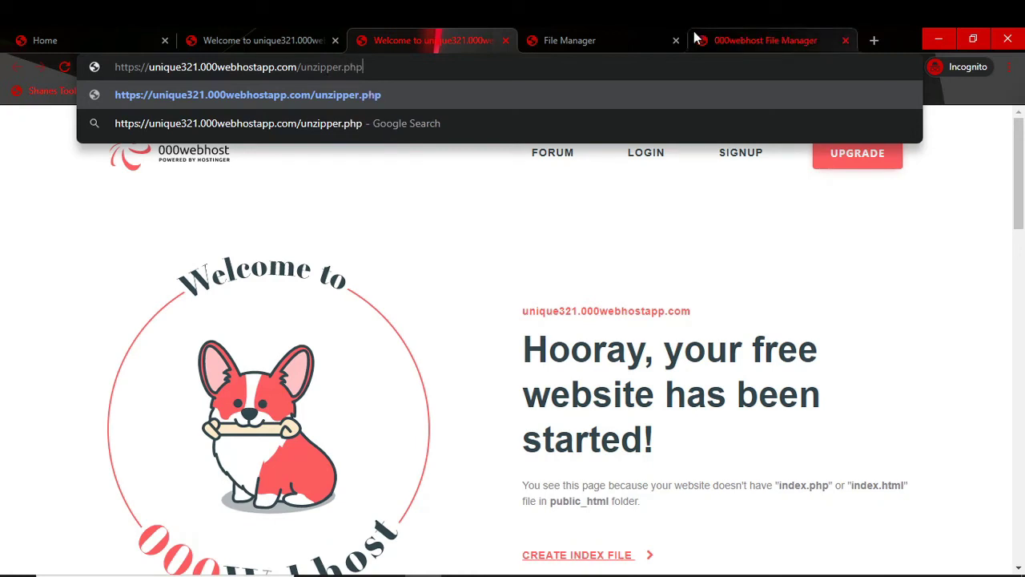
pyautogui.press('Return')
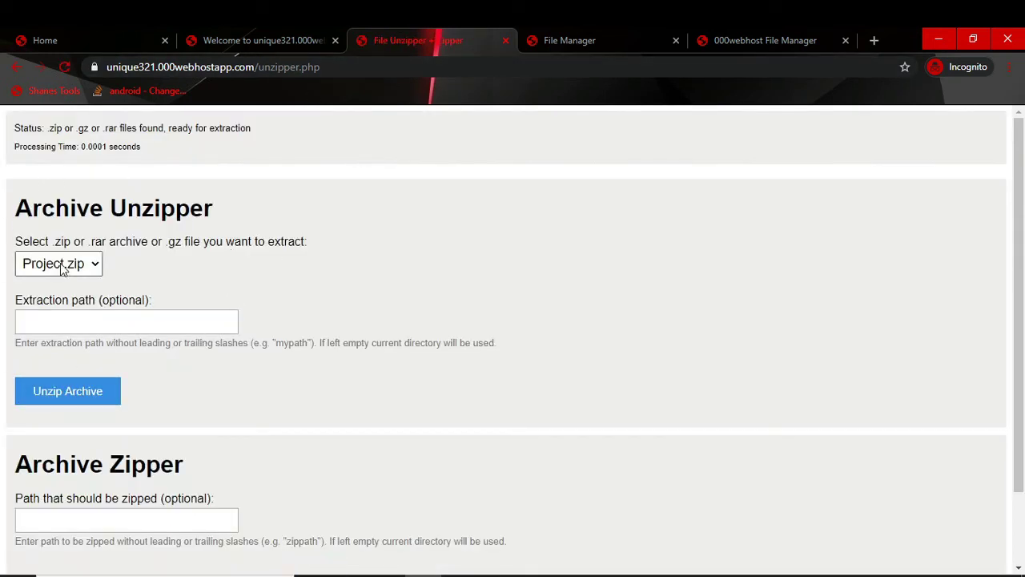
# Step: Unzip Project.zip with an empty extraction path, then go back to the File Manager tab
pyautogui.click(93, 266)
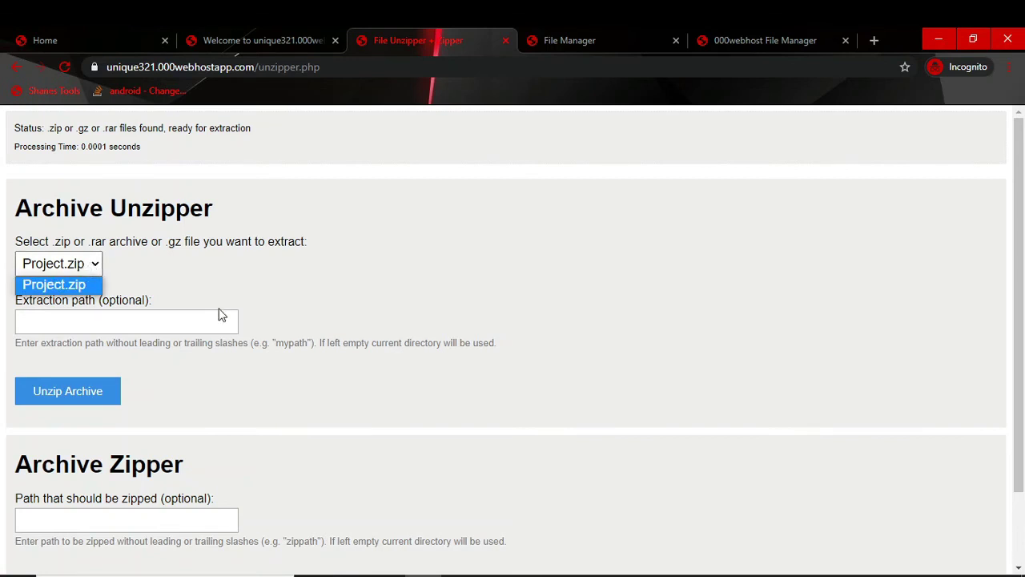
pyautogui.click(69, 286)
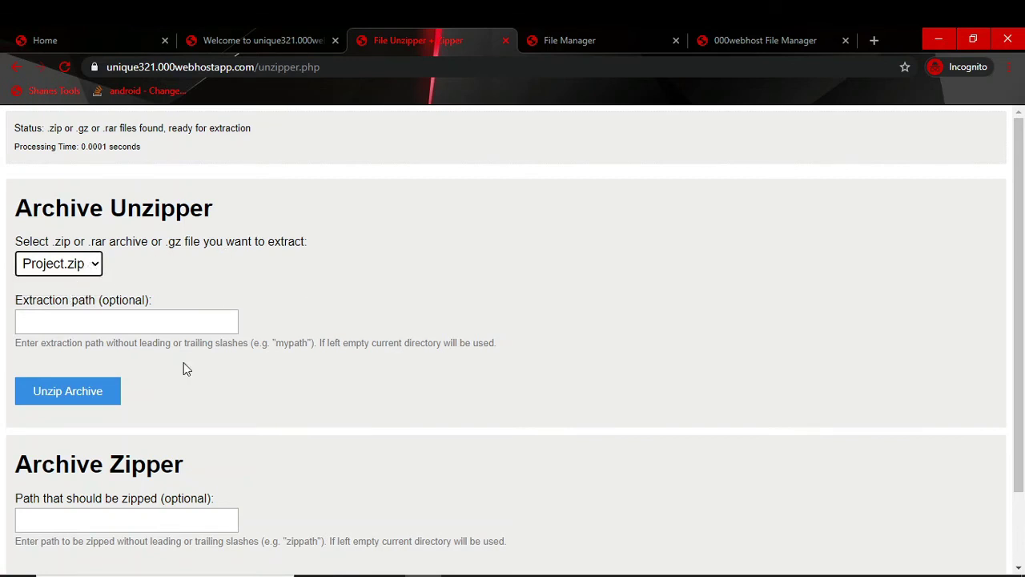
pyautogui.click(60, 397)
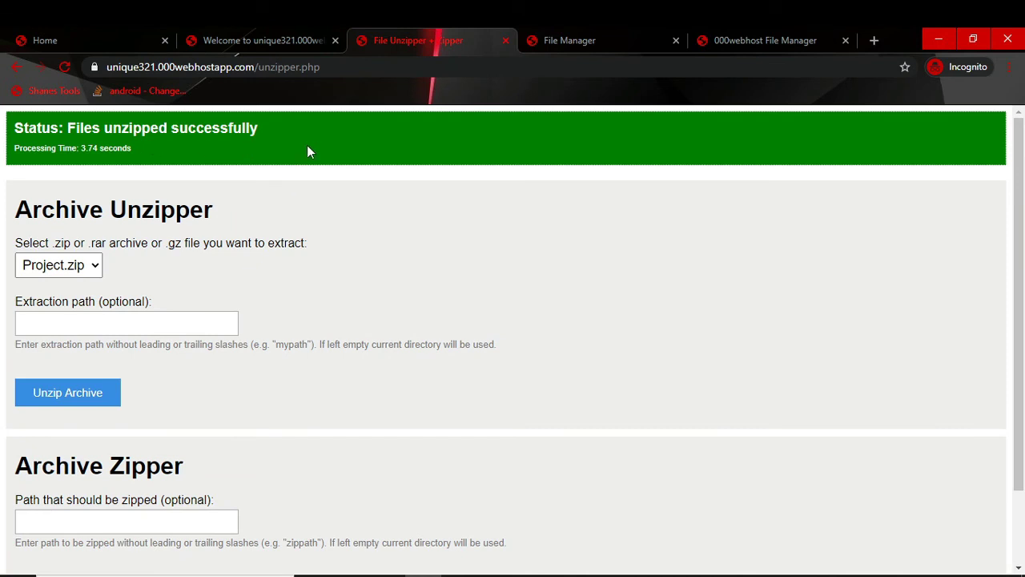
pyautogui.click(583, 34)
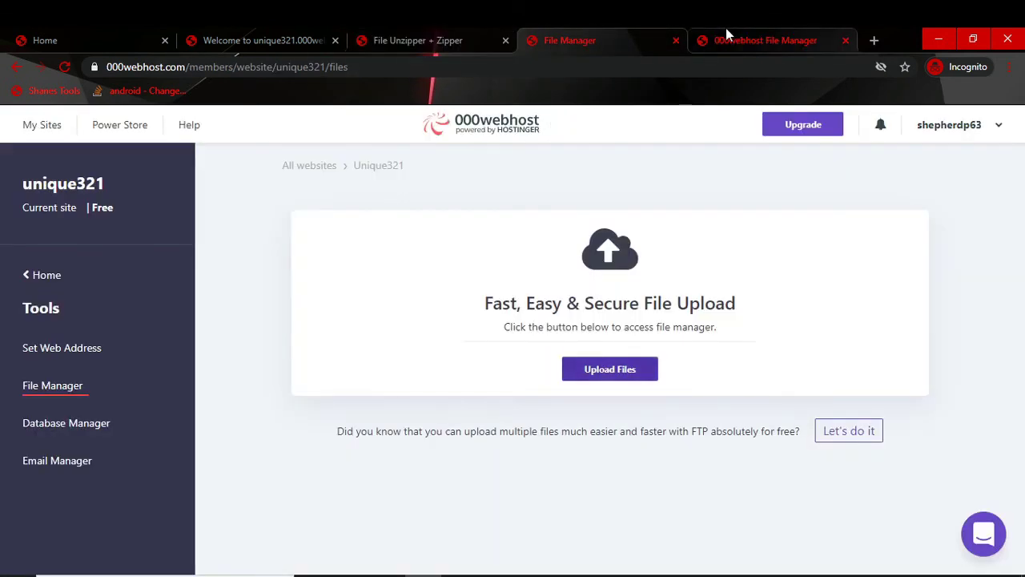
# Step: Refresh the file listing and inspect the extracted Project folder inside public_html
pyautogui.click(725, 32)
pyautogui.click(75, 70)
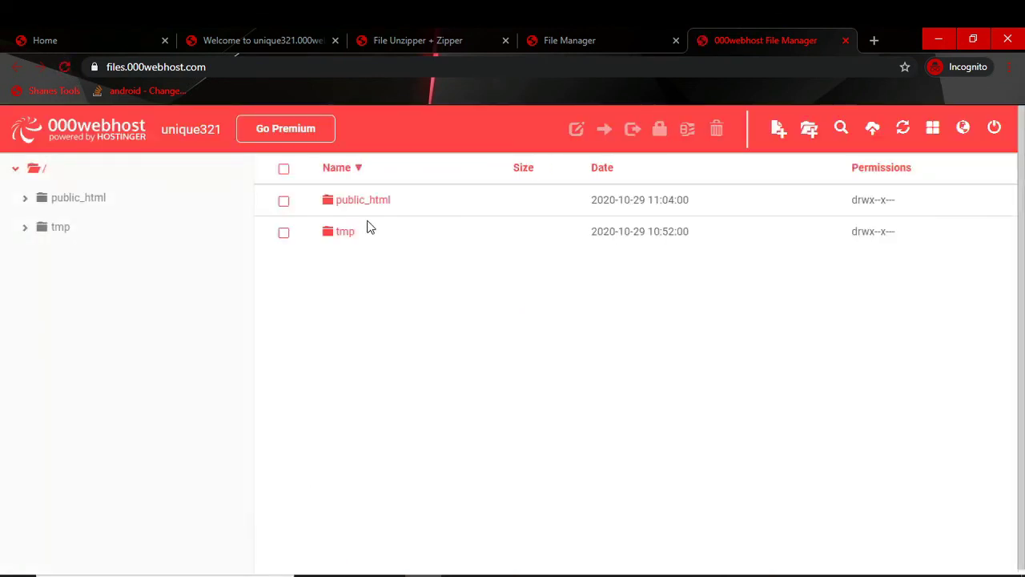
pyautogui.click(370, 203)
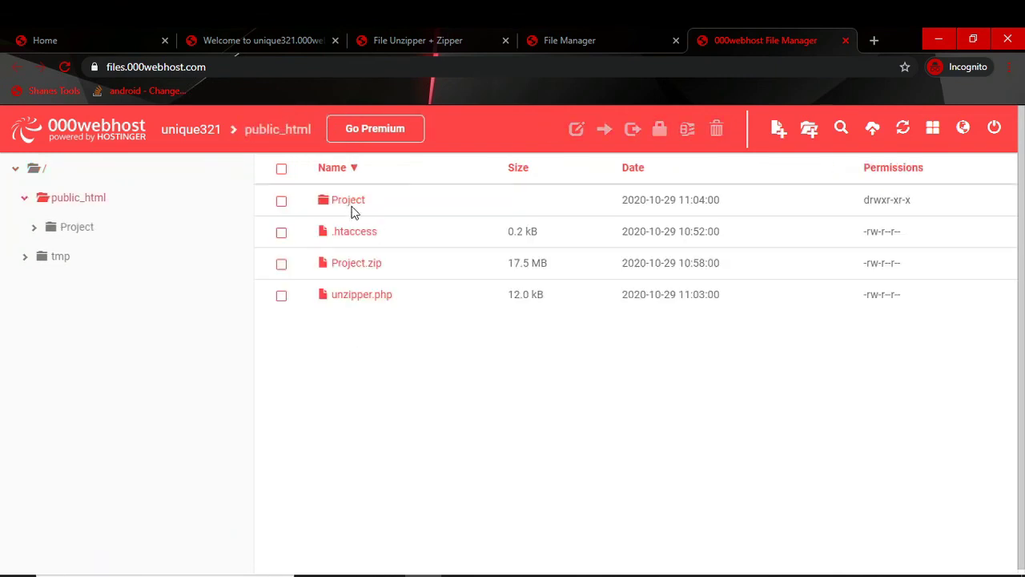
pyautogui.doubleClick(358, 211)
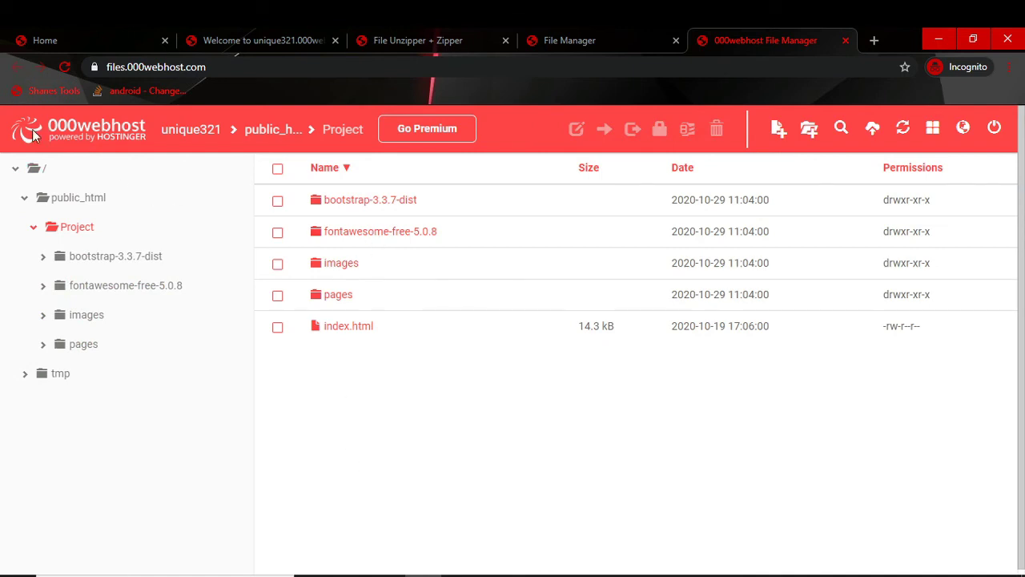
pyautogui.click(81, 199)
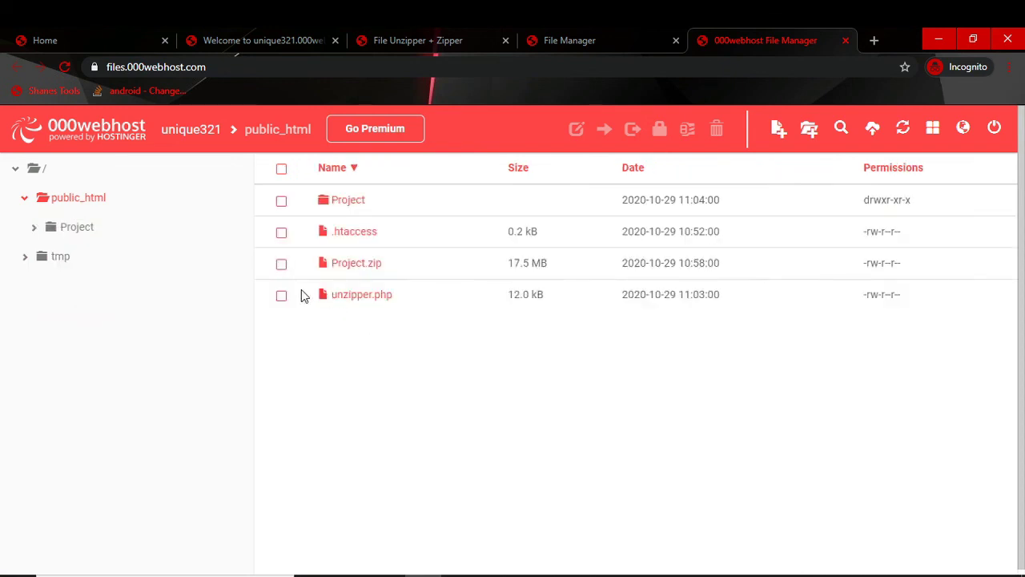
# Step: Delete Project.zip and unzipper.php from public_html, then reopen the Project folder
pyautogui.click(285, 296)
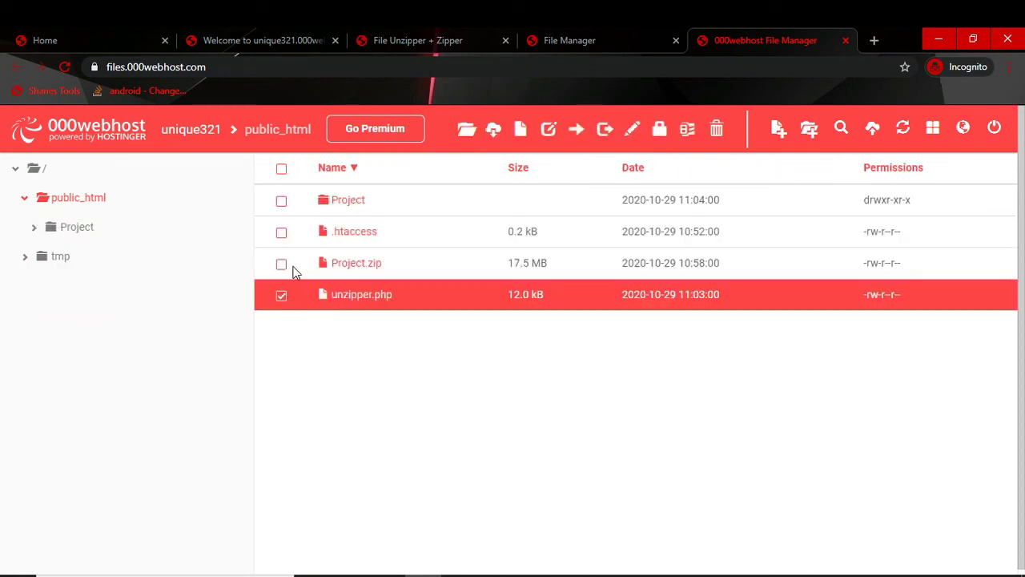
pyautogui.click(284, 268)
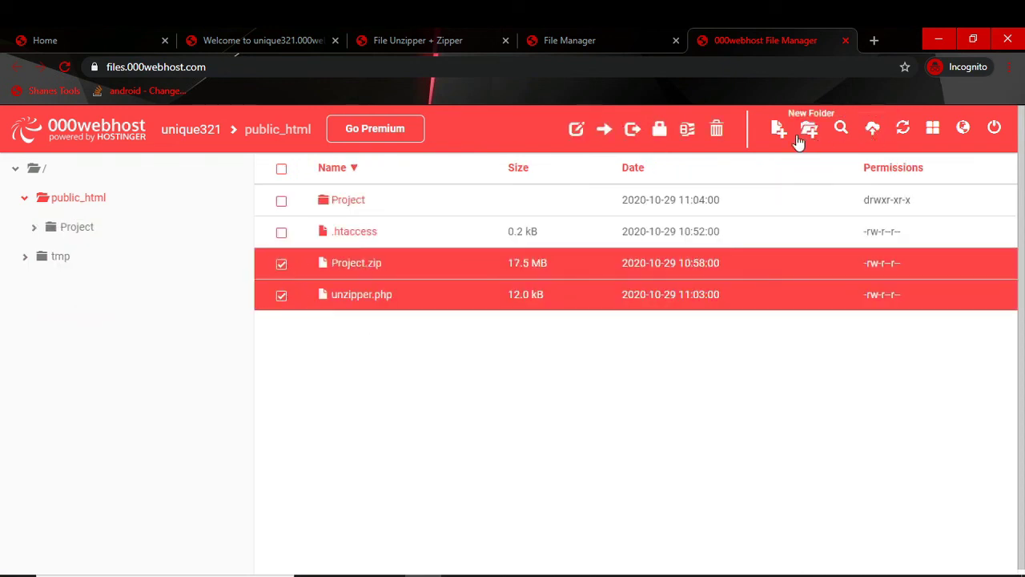
pyautogui.click(717, 130)
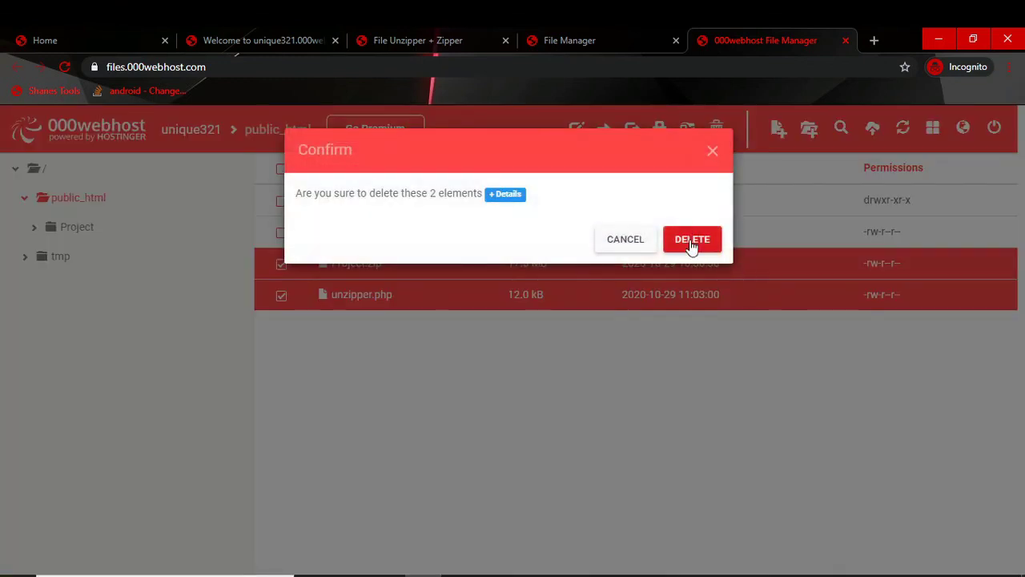
pyautogui.press('Return')
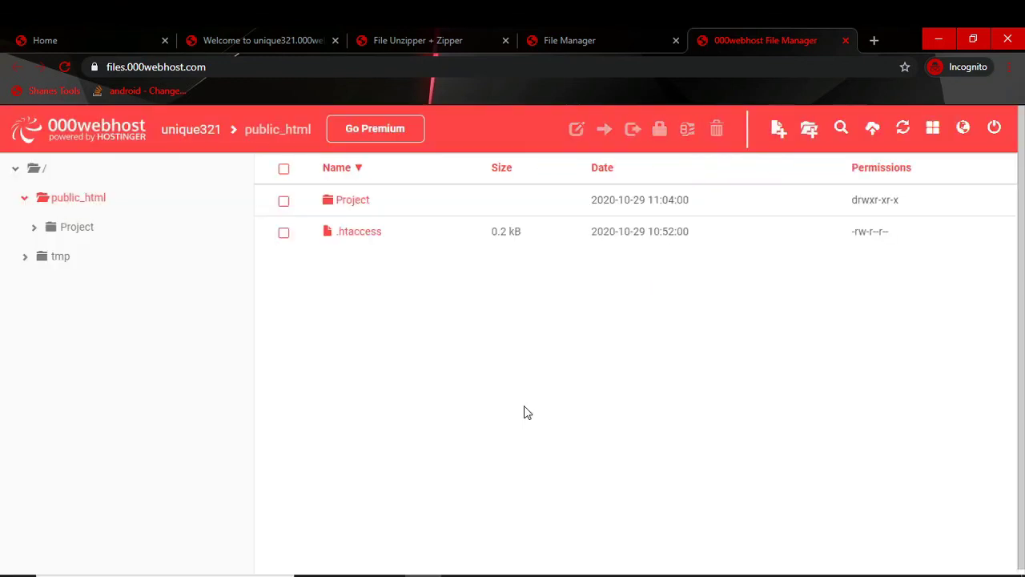
pyautogui.click(352, 203)
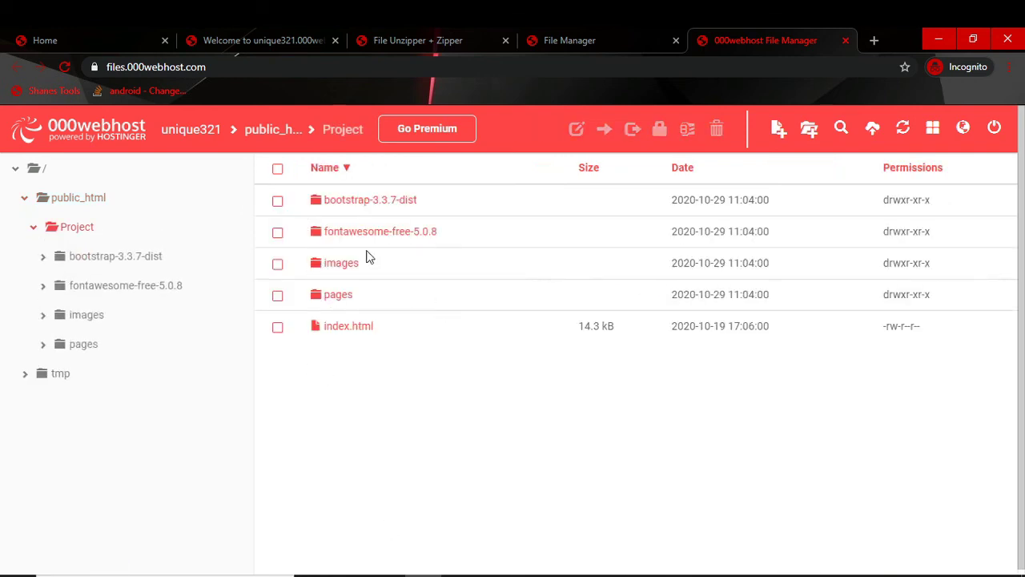
# Step: Move all five items from Project into public_html
pyautogui.click(277, 171)
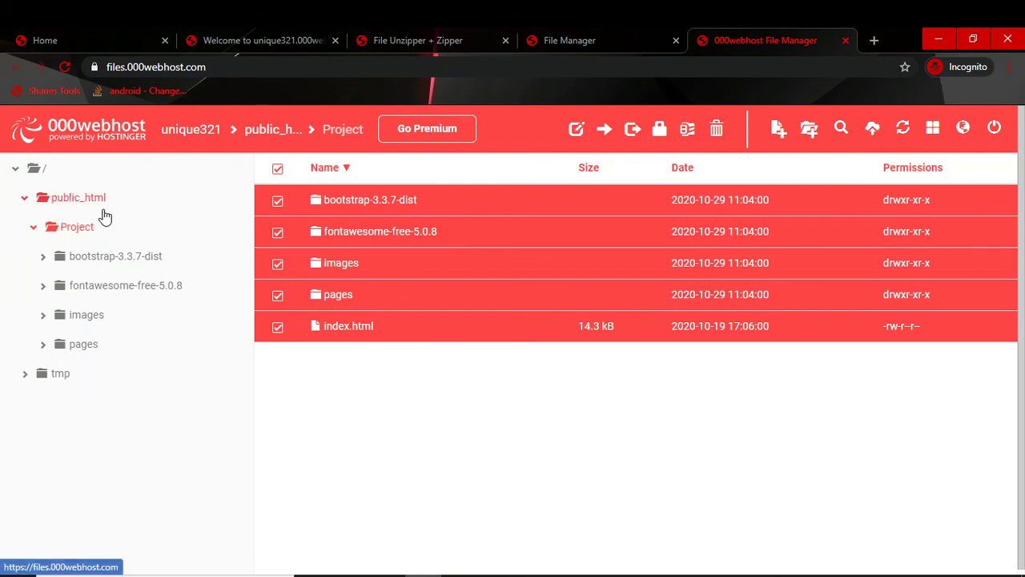
pyautogui.click(604, 131)
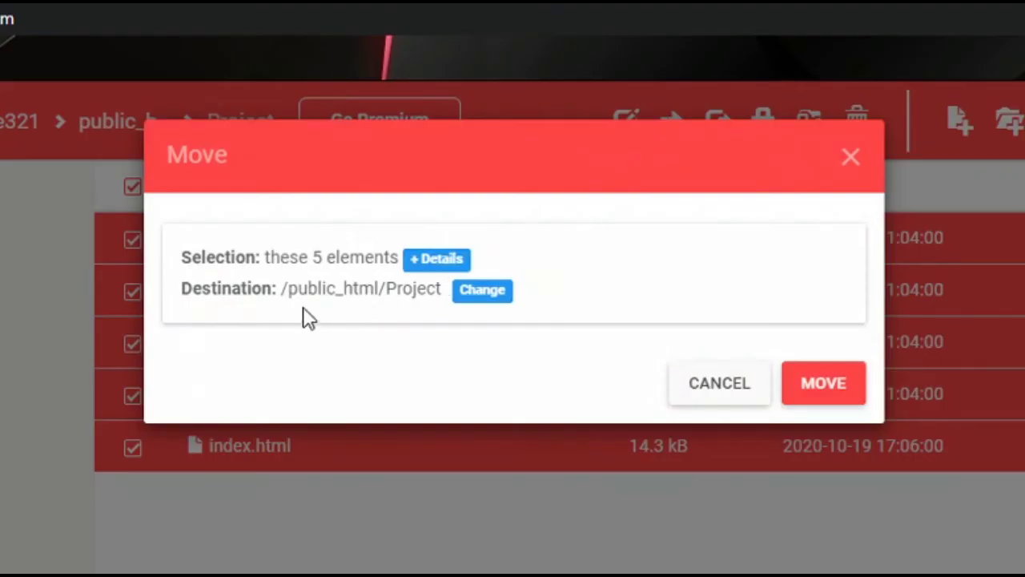
pyautogui.click(482, 291)
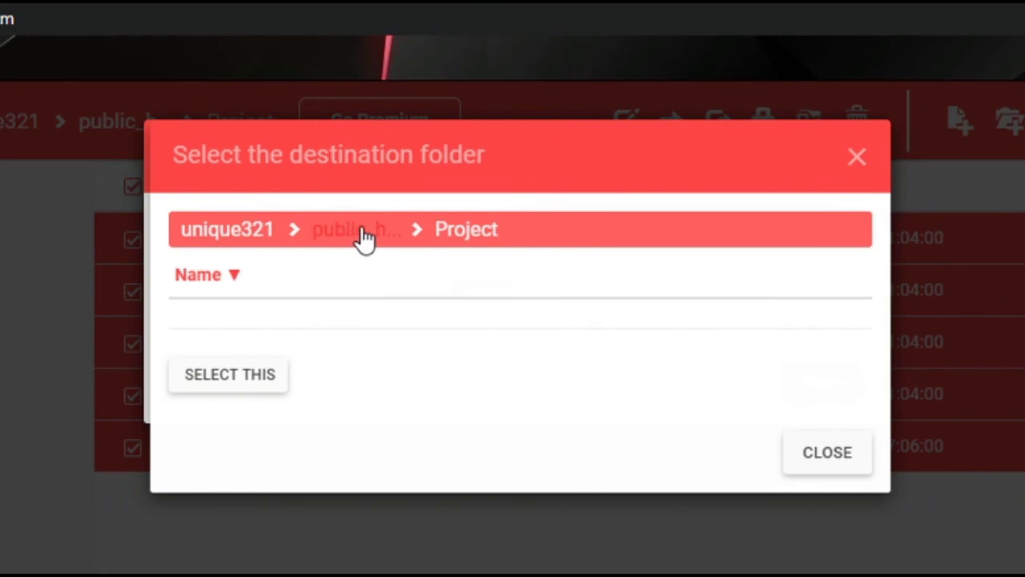
pyautogui.click(362, 232)
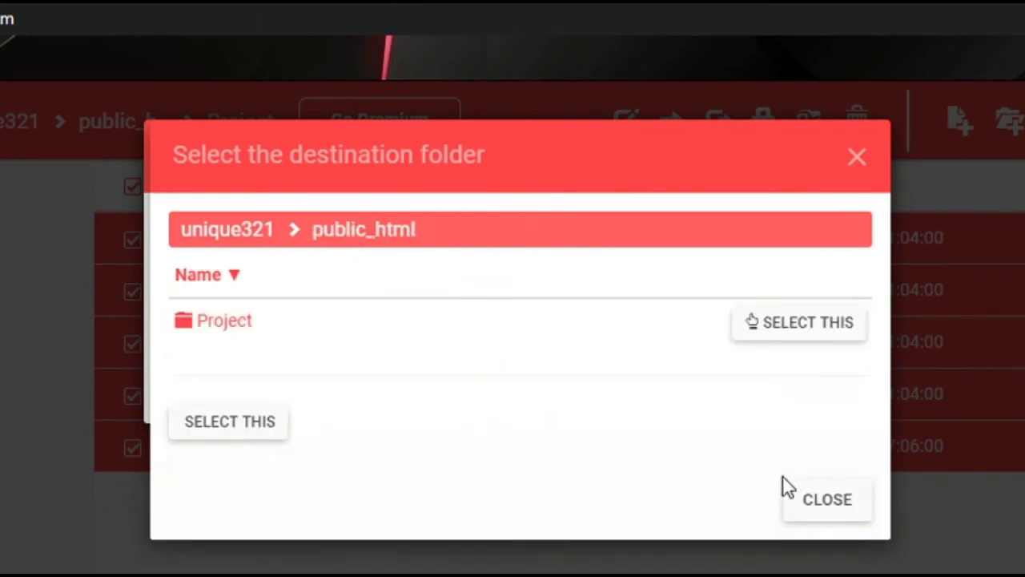
pyautogui.click(218, 424)
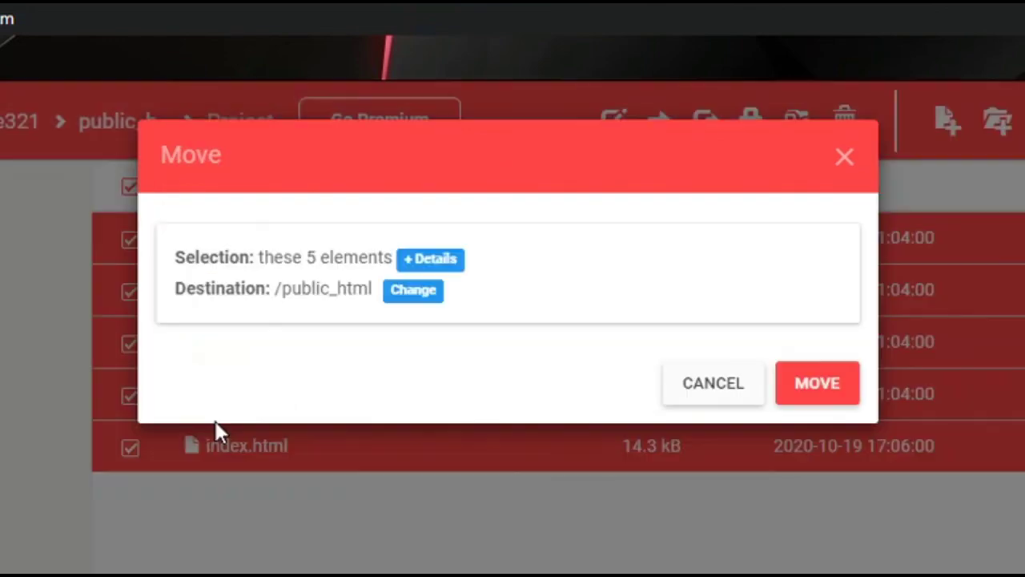
pyautogui.click(823, 387)
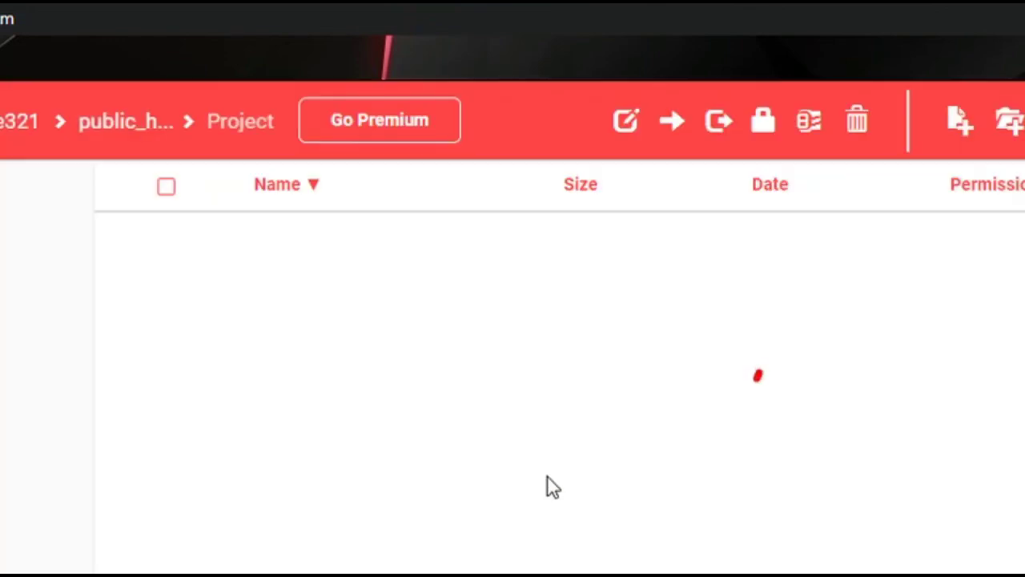
# Step: Confirm the Project folder is empty and delete it from public_html
pyautogui.click(87, 202)
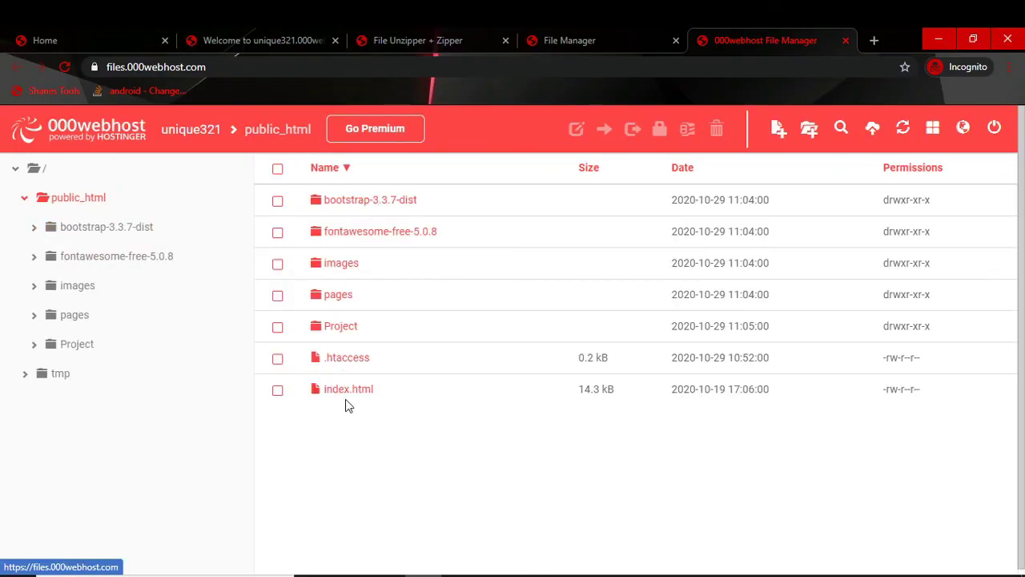
pyautogui.click(343, 330)
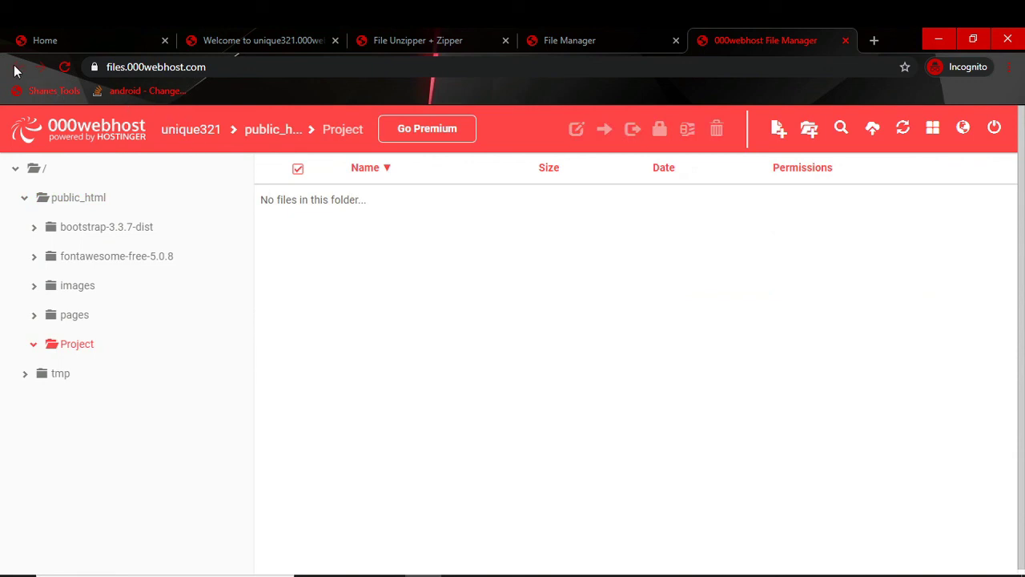
pyautogui.click(61, 201)
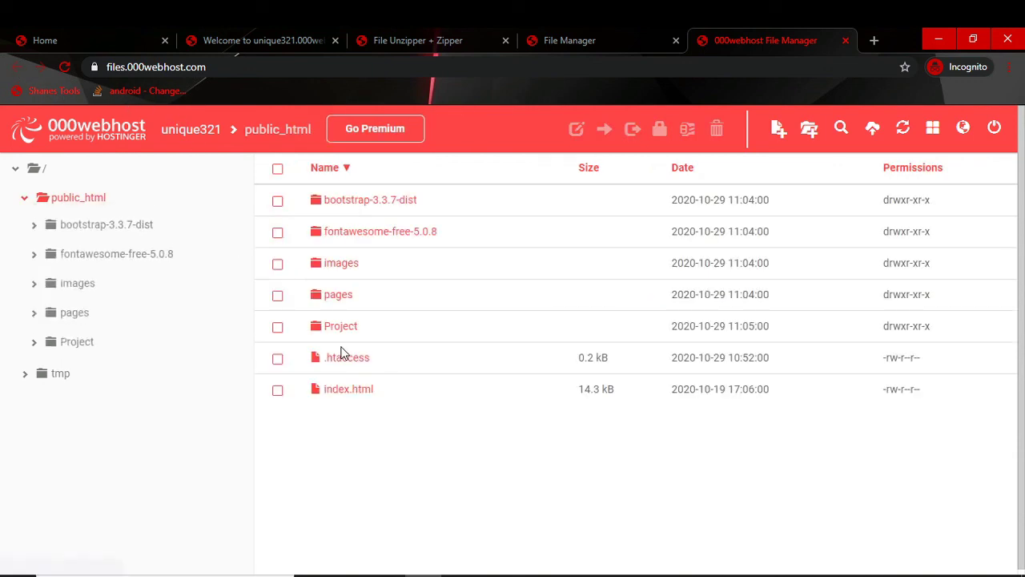
pyautogui.click(289, 328)
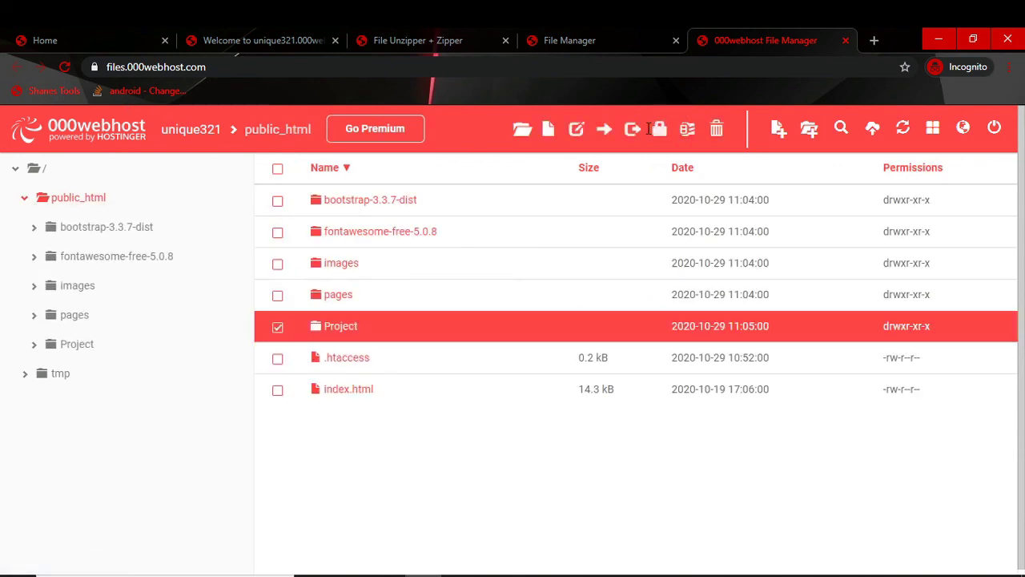
pyautogui.click(716, 130)
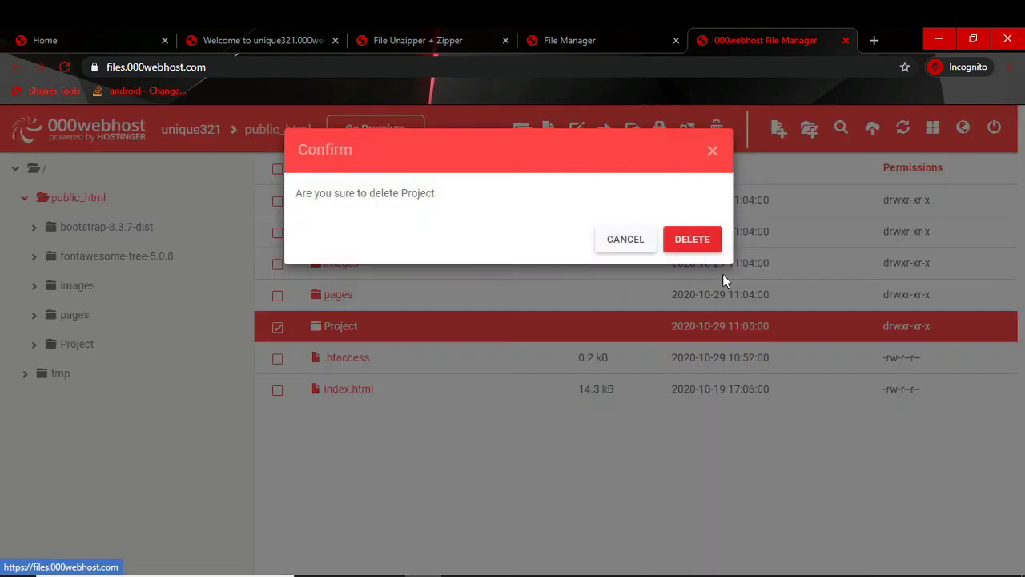
pyautogui.click(681, 240)
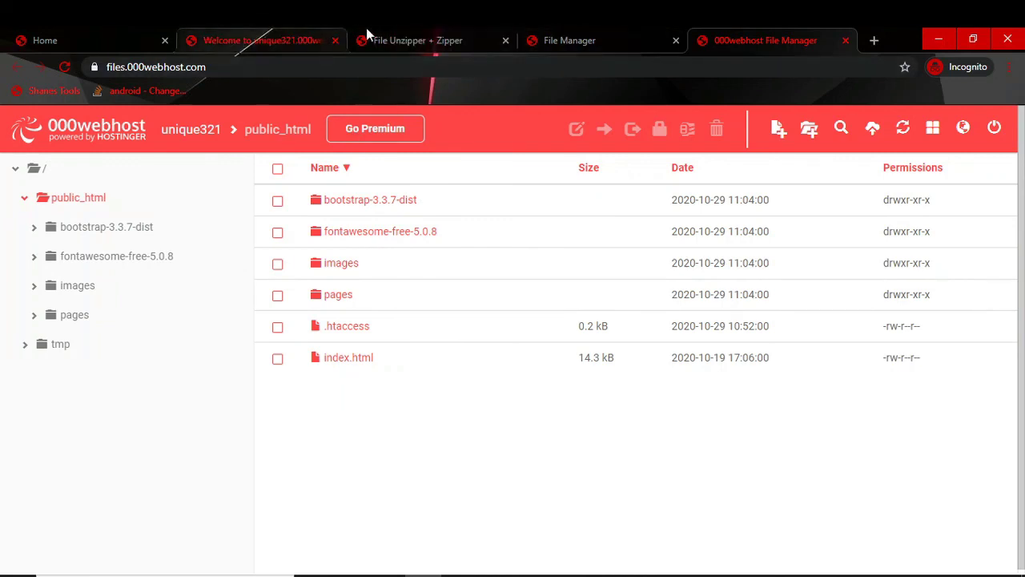
# Step: Remove /unzipper.php from the address and load unique321.000webhostapp.com
pyautogui.click(395, 34)
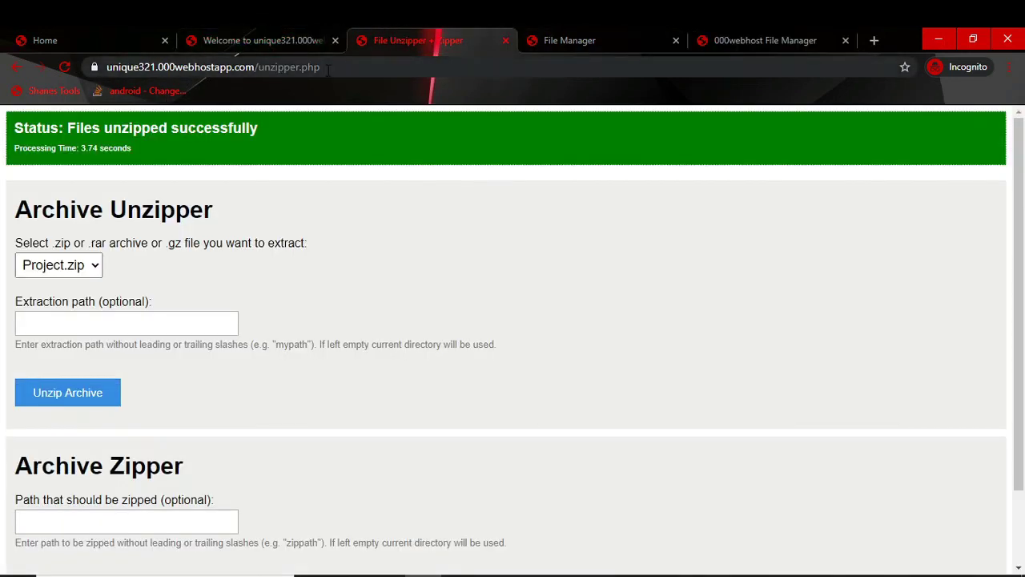
pyautogui.moveTo(321, 67); pyautogui.dragTo(257, 72)
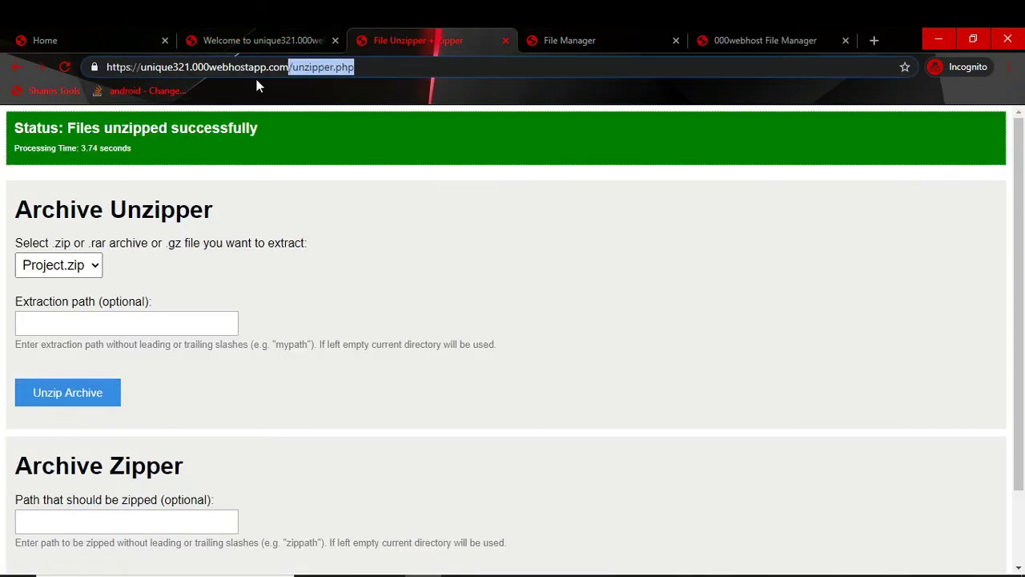
pyautogui.press('BackSpace')
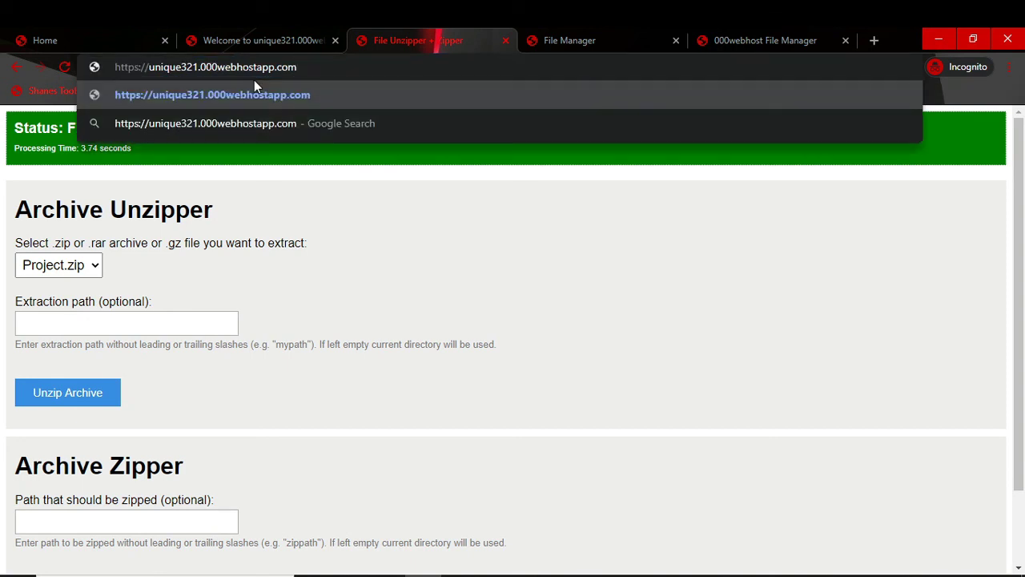
pyautogui.click(65, 67)
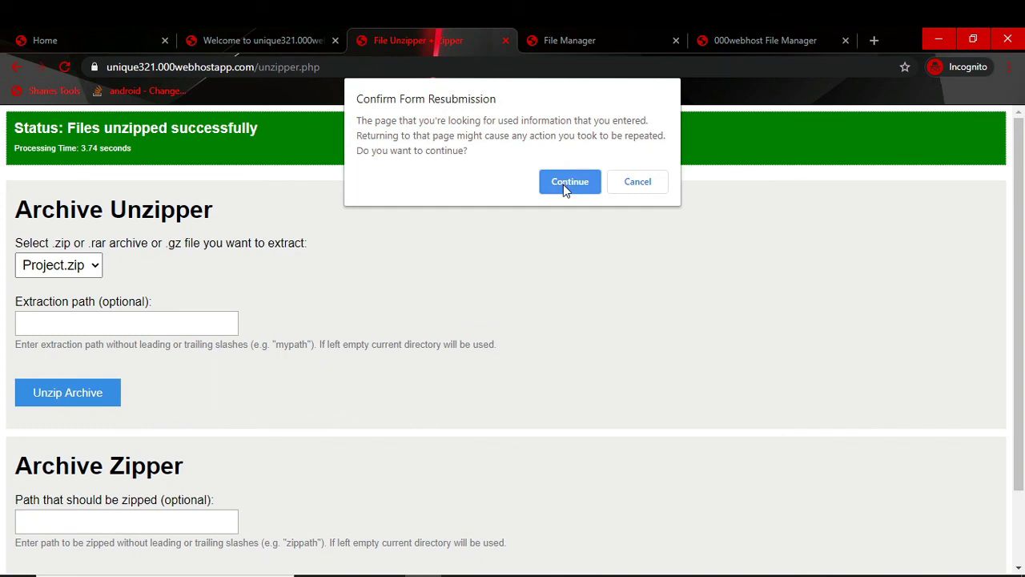
pyautogui.click(565, 182)
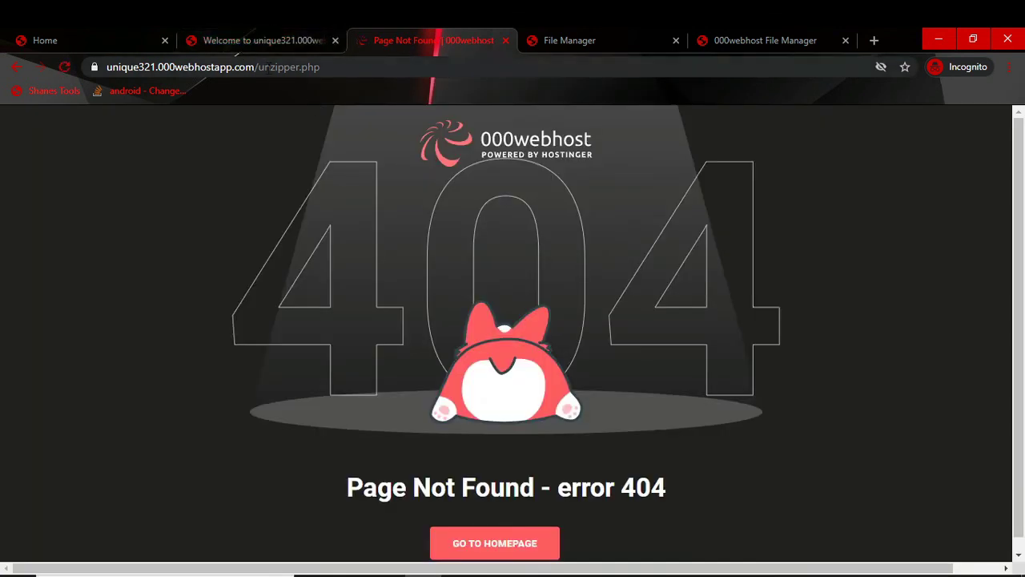
pyautogui.click(283, 67)
pyautogui.click(358, 67)
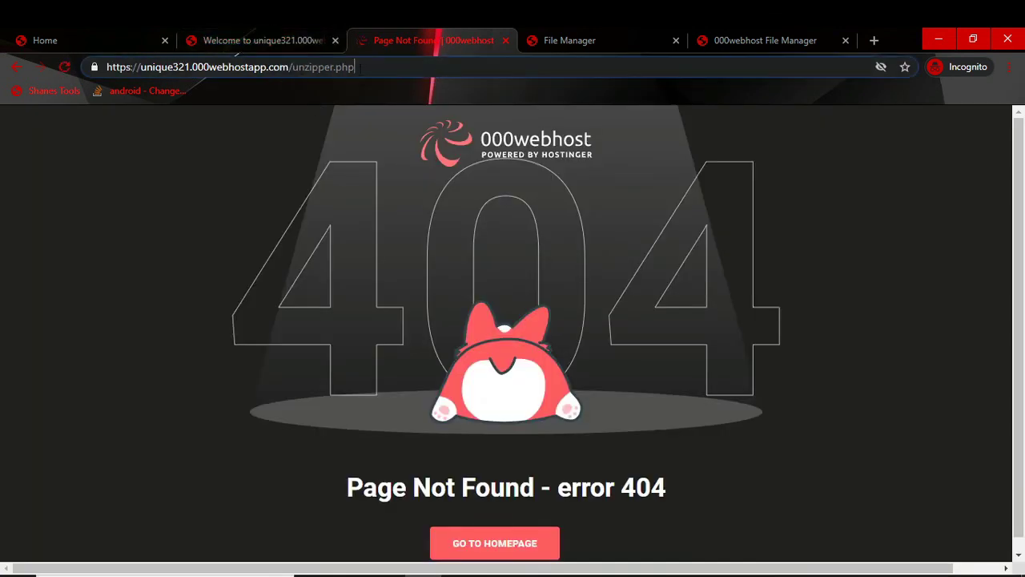
pyautogui.moveTo(357, 67); pyautogui.dragTo(295, 72)
pyautogui.press('BackSpace')
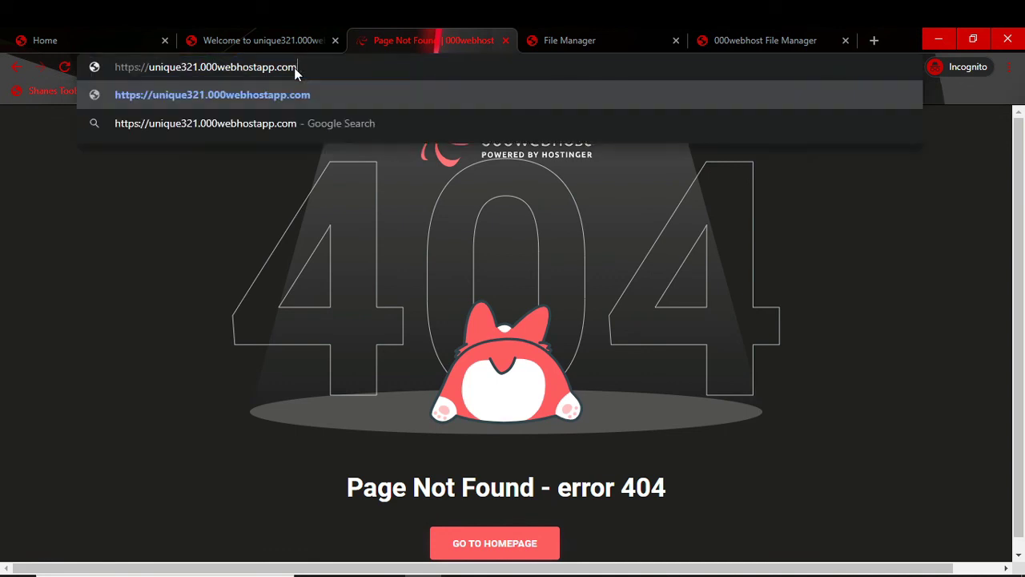
pyautogui.press('Return')
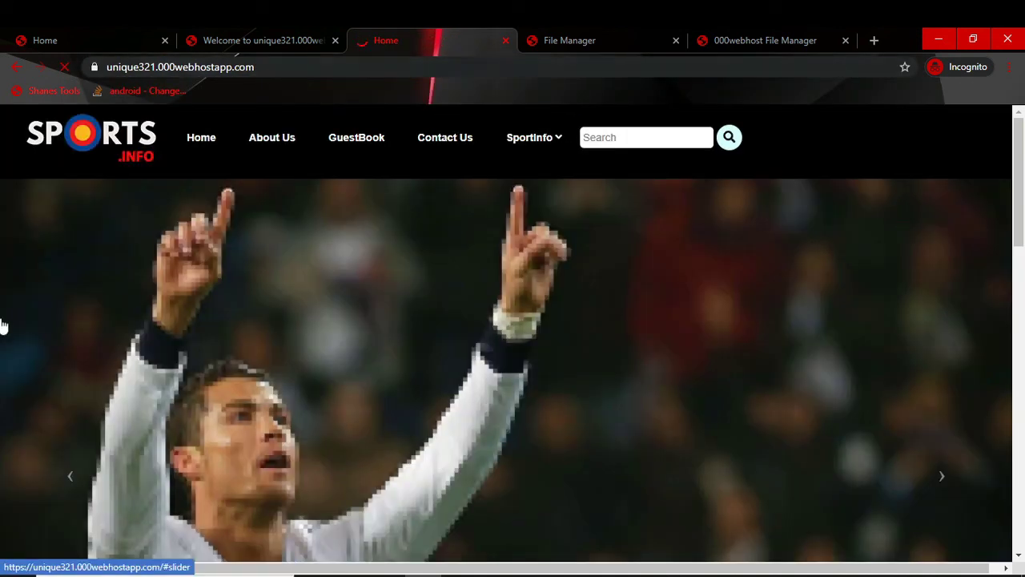
# Step: Highlight the site's domain and scroll through the live Sports.info homepage
pyautogui.moveTo(141, 66); pyautogui.dragTo(267, 67)
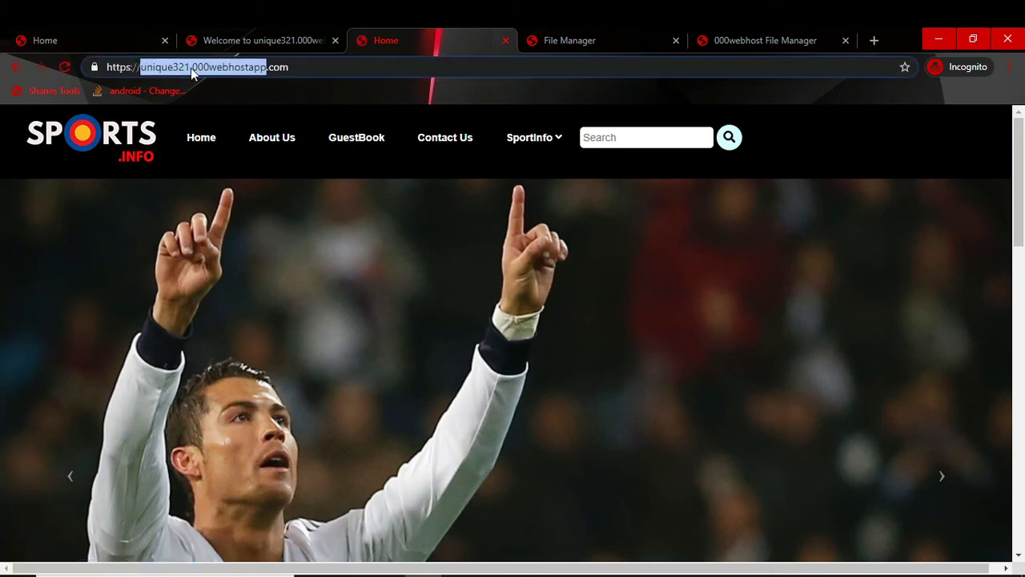
pyautogui.click(366, 292)
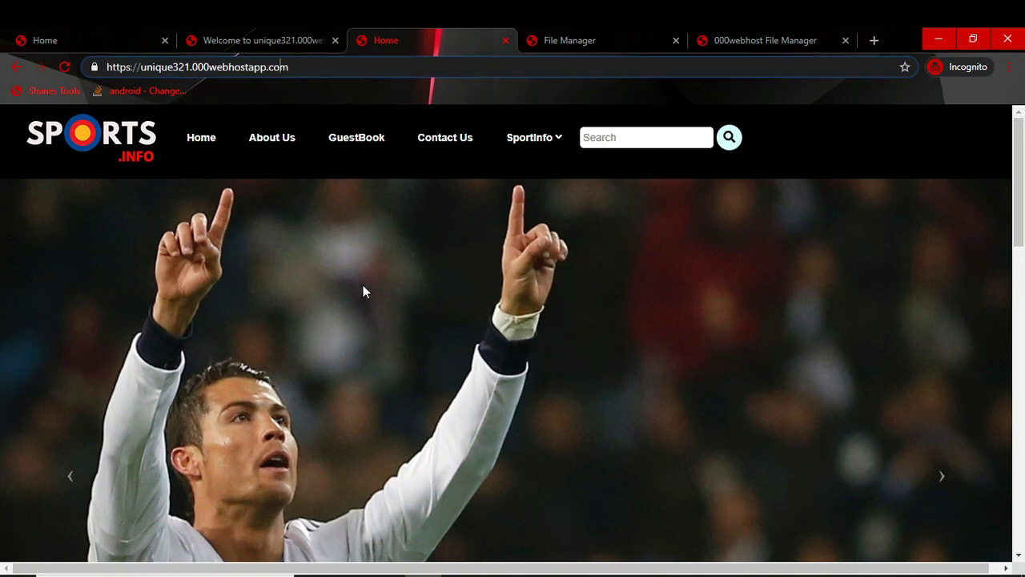
pyautogui.scroll(-10, 366, 313)
pyautogui.scroll(-2, 366, 321)
pyautogui.scroll(12, 370, 320)
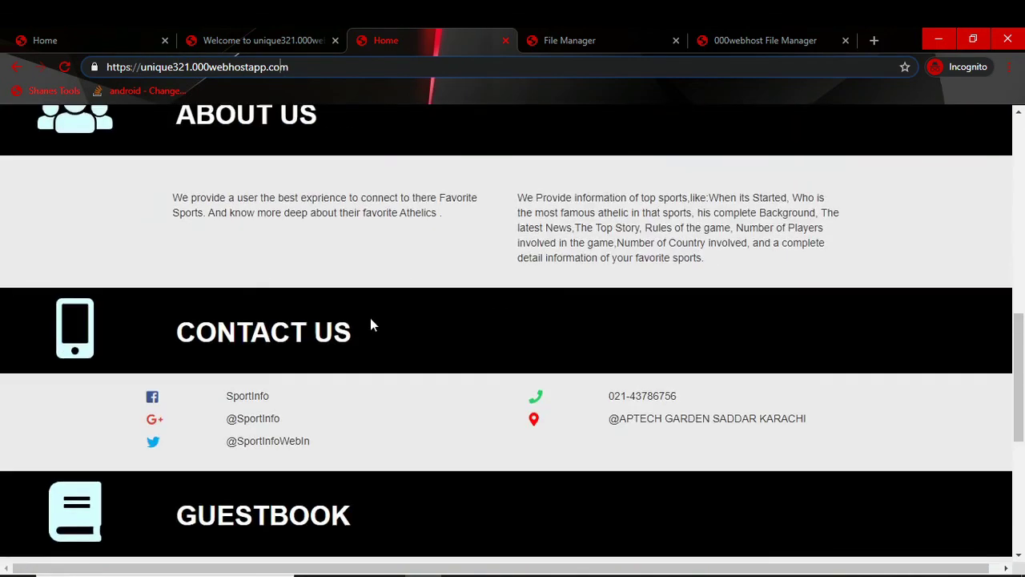
# Step: Check the public_html listing in the file manager, then return to the Sports.info homepage
pyautogui.click(607, 36)
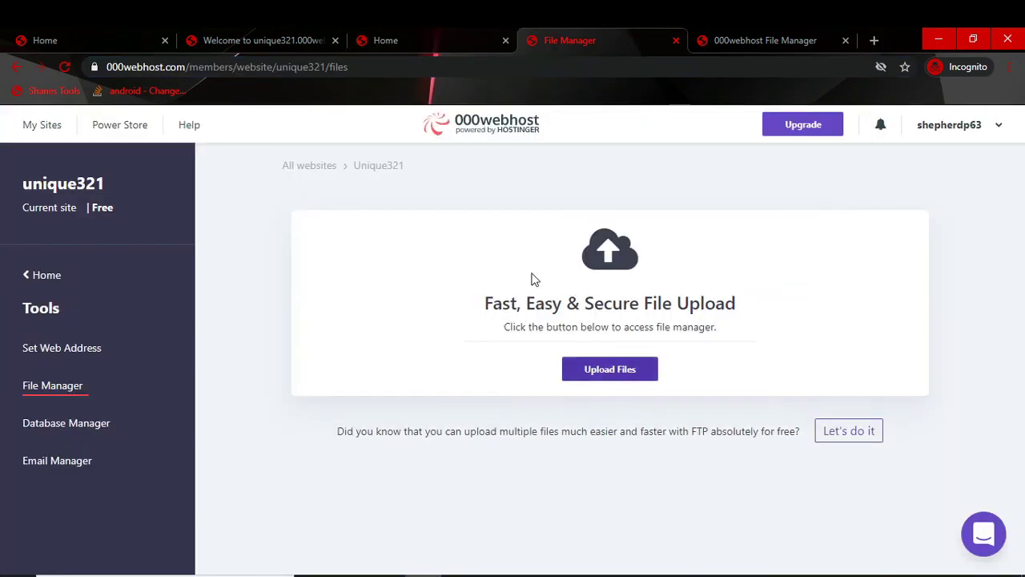
pyautogui.click(726, 38)
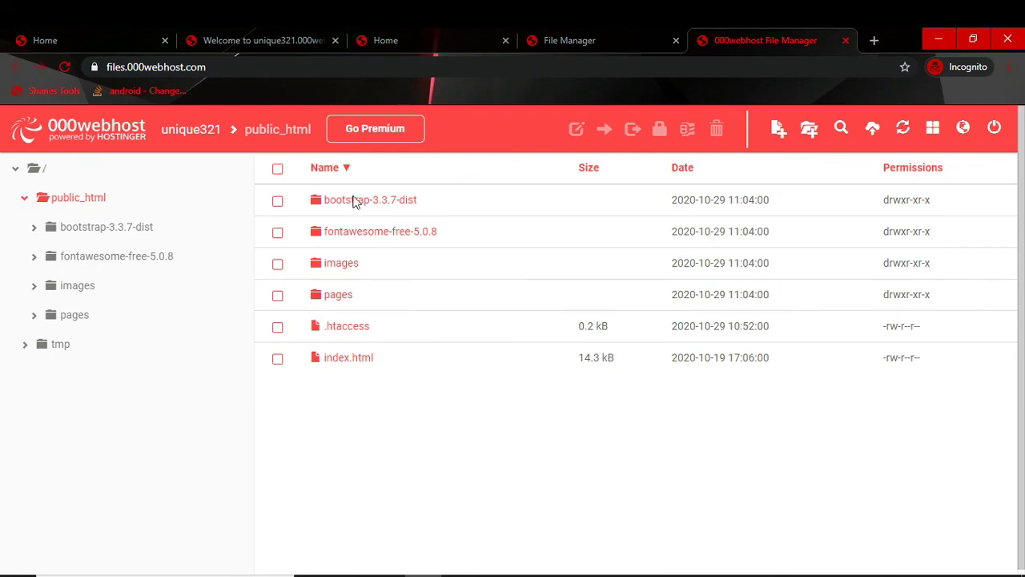
pyautogui.click(263, 40)
pyautogui.click(458, 33)
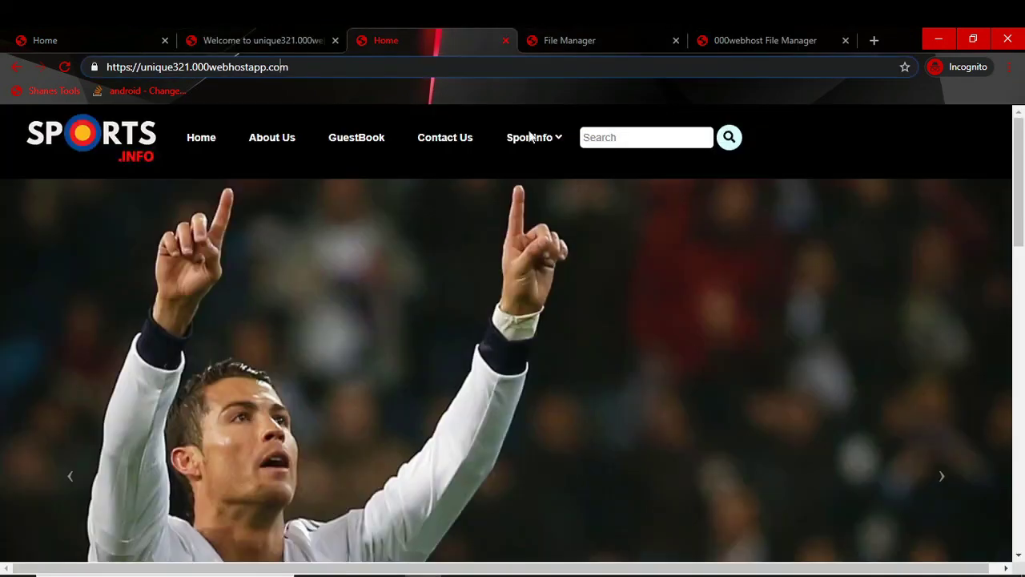